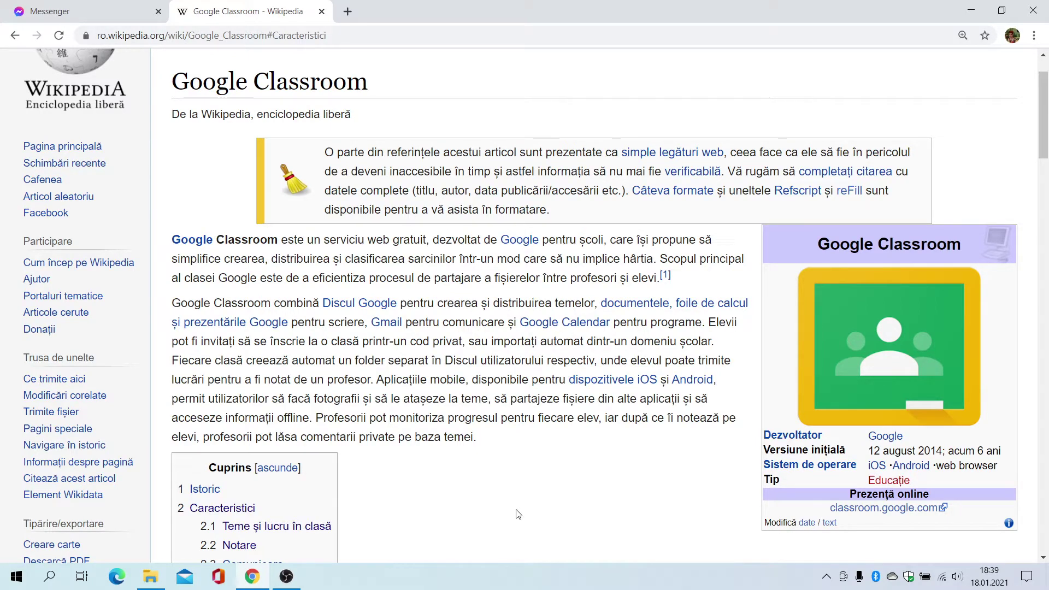
# Open Google Classroom from the Google apps in a new browser tab.
pyautogui.click(346, 11)
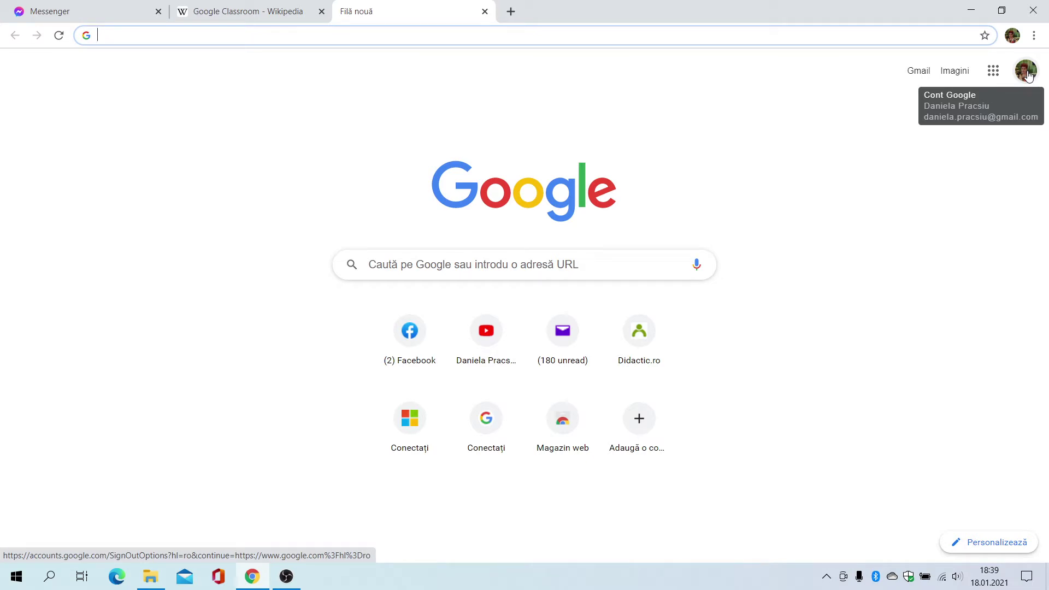
pyautogui.click(1027, 72)
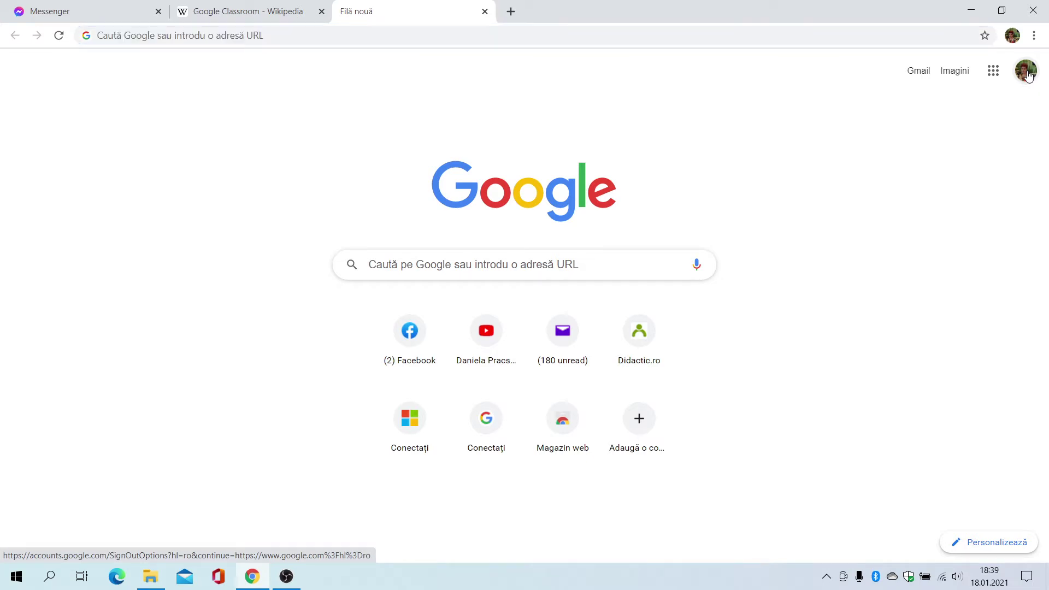
pyautogui.click(993, 76)
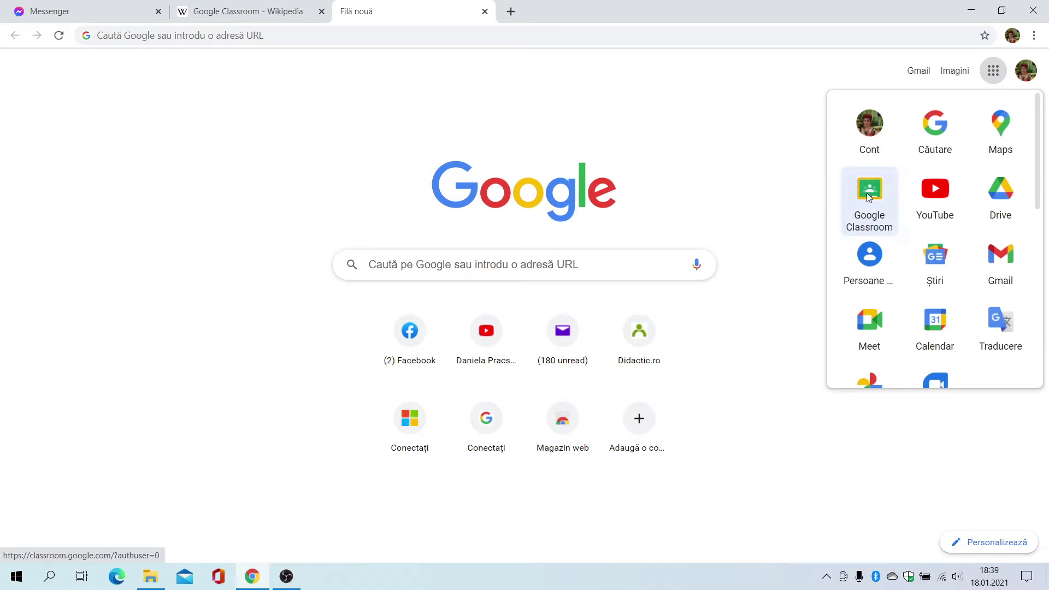
pyautogui.click(869, 198)
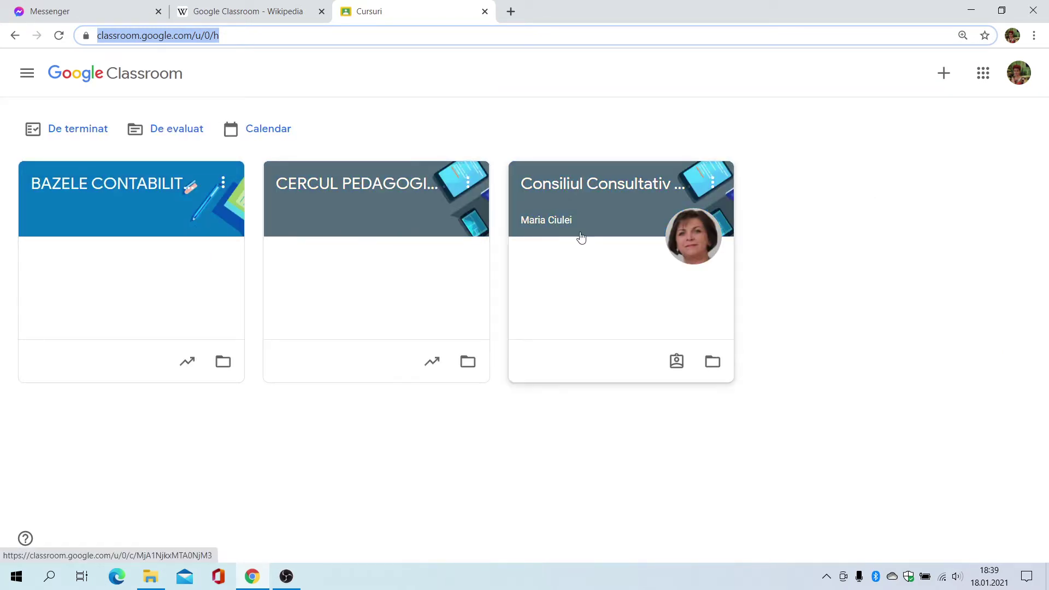
# Start creating a new course and accept the notice about not using Classroom at a school with students.
pyautogui.click(941, 81)
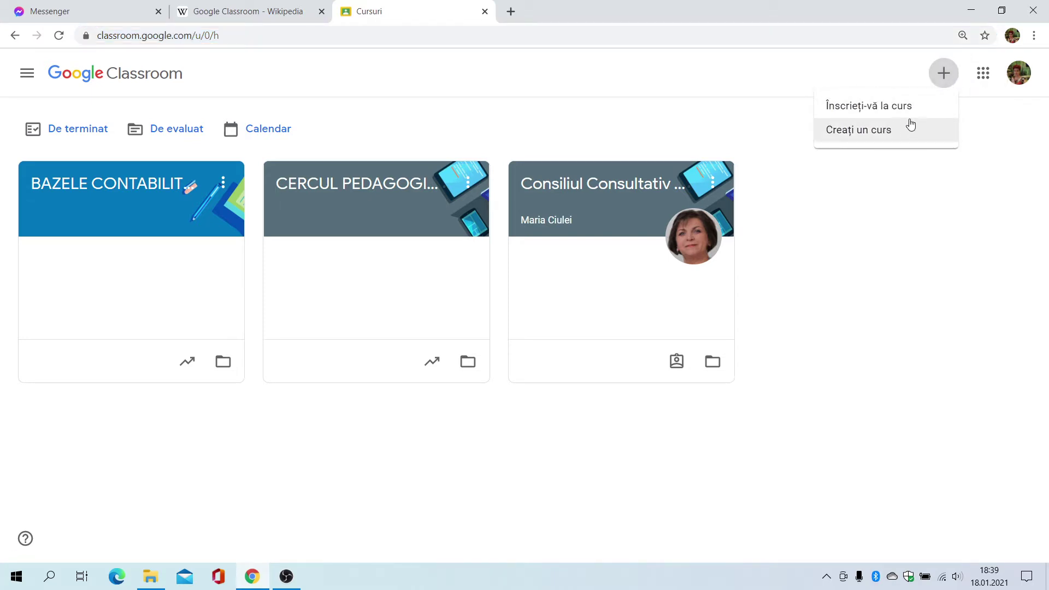
pyautogui.click(885, 134)
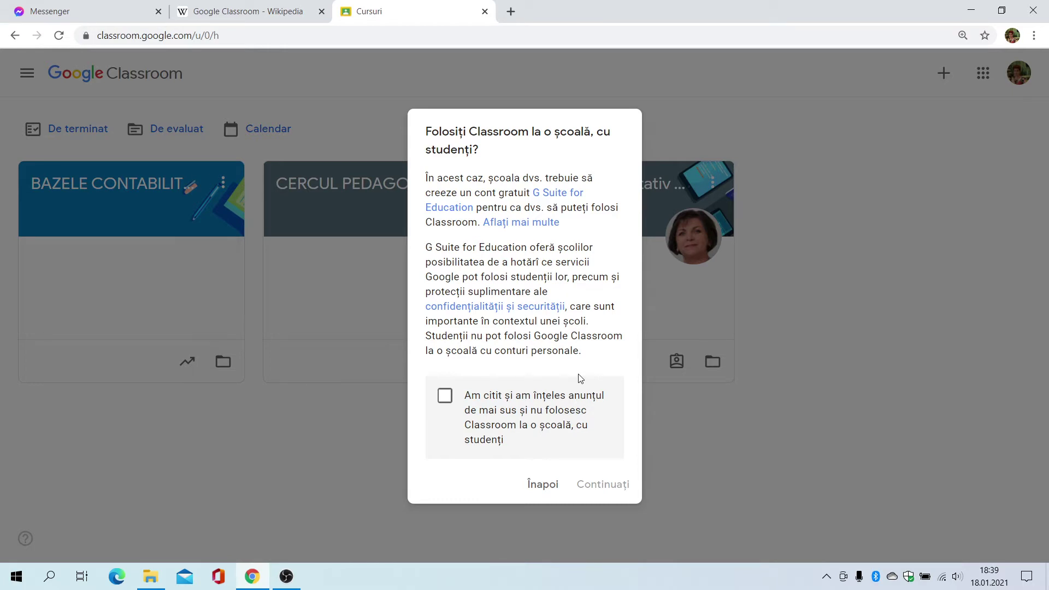
pyautogui.click(445, 396)
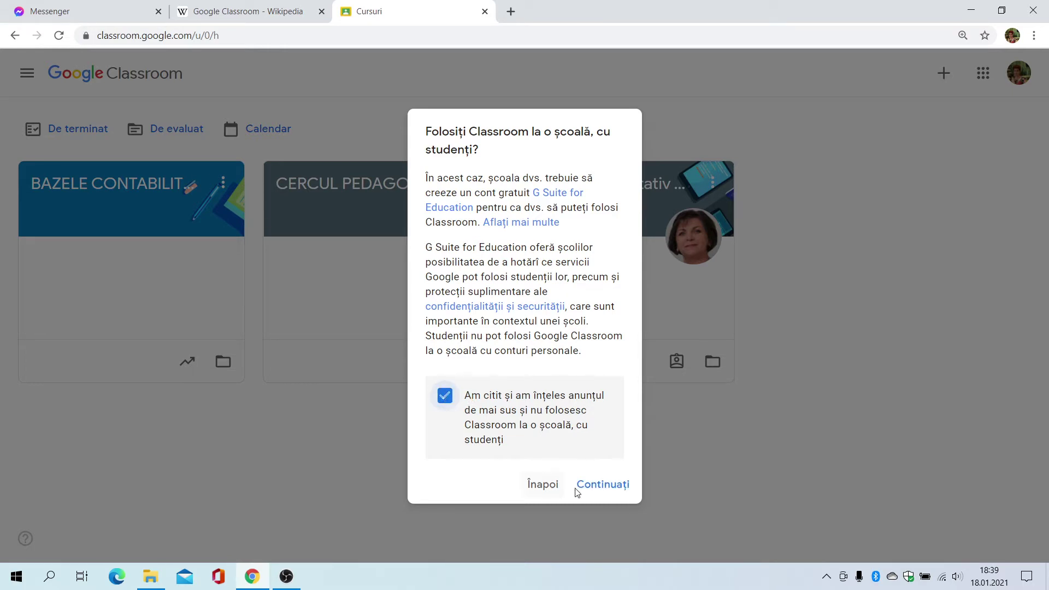
pyautogui.click(608, 489)
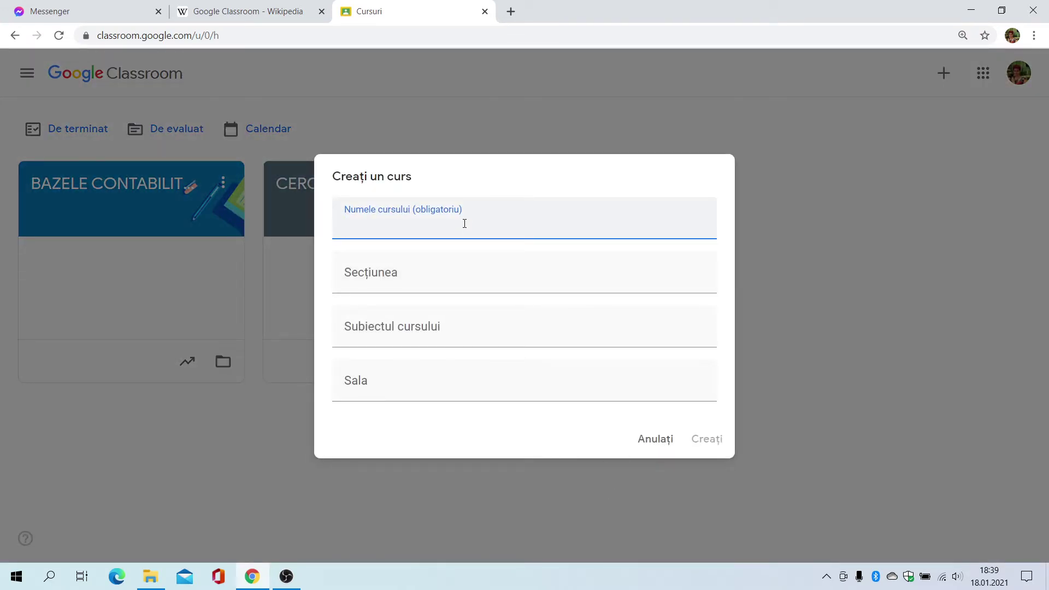
# Enter CONTABILIATE as the course name and EDUCAȚIE as the section.
pyautogui.write('CONTABILIA')
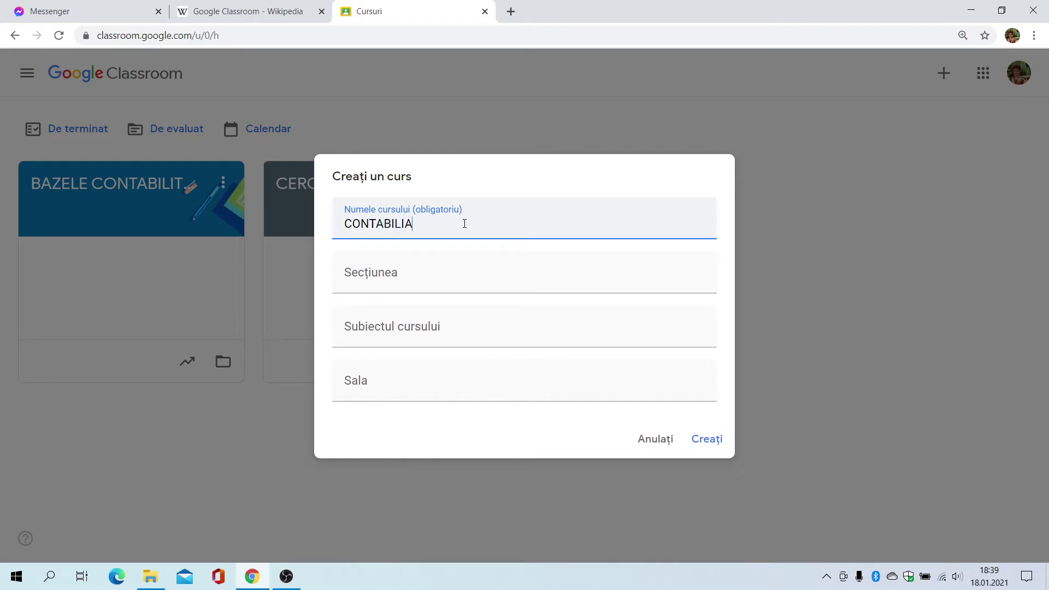
pyautogui.write('TE')
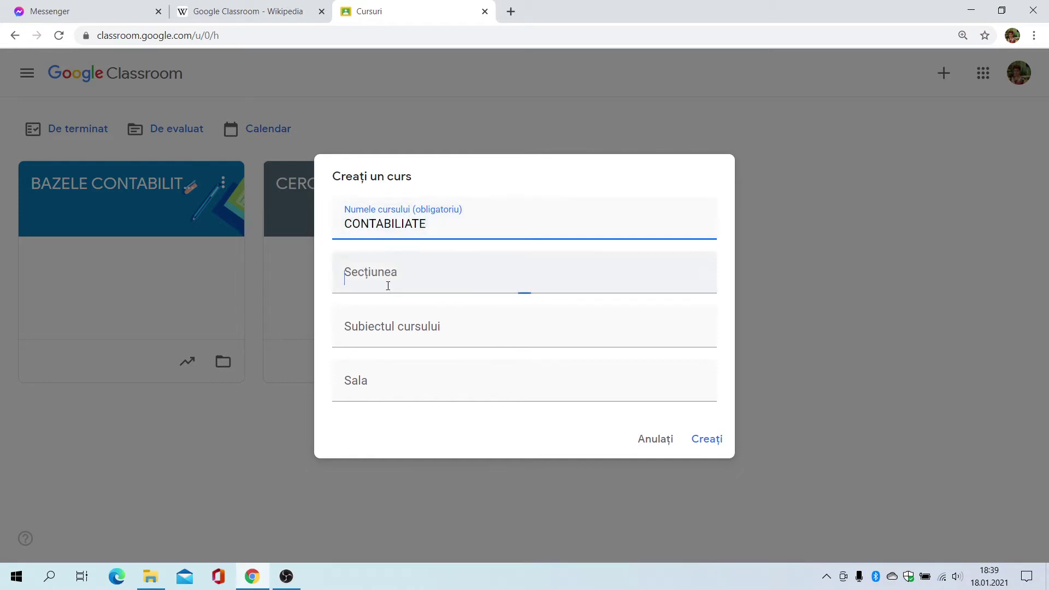
pyautogui.click(388, 286)
pyautogui.write('EDUCAȚIE')
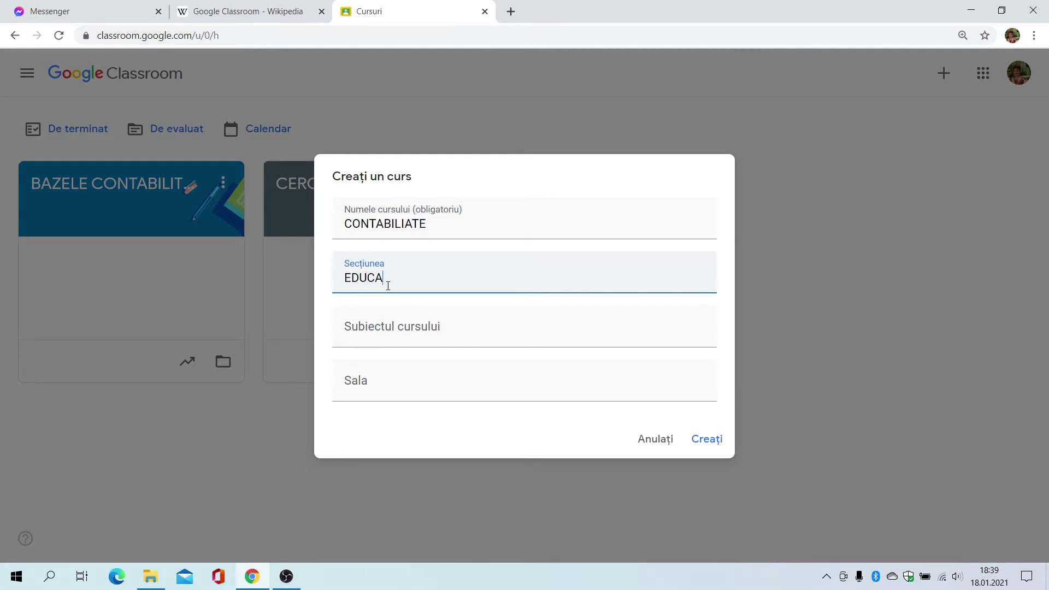
# Set the course subject to "formarea proceperilor și deprinderilor de lucru în contabilitate" and the room to 8, and create the course.
pyautogui.click(381, 333)
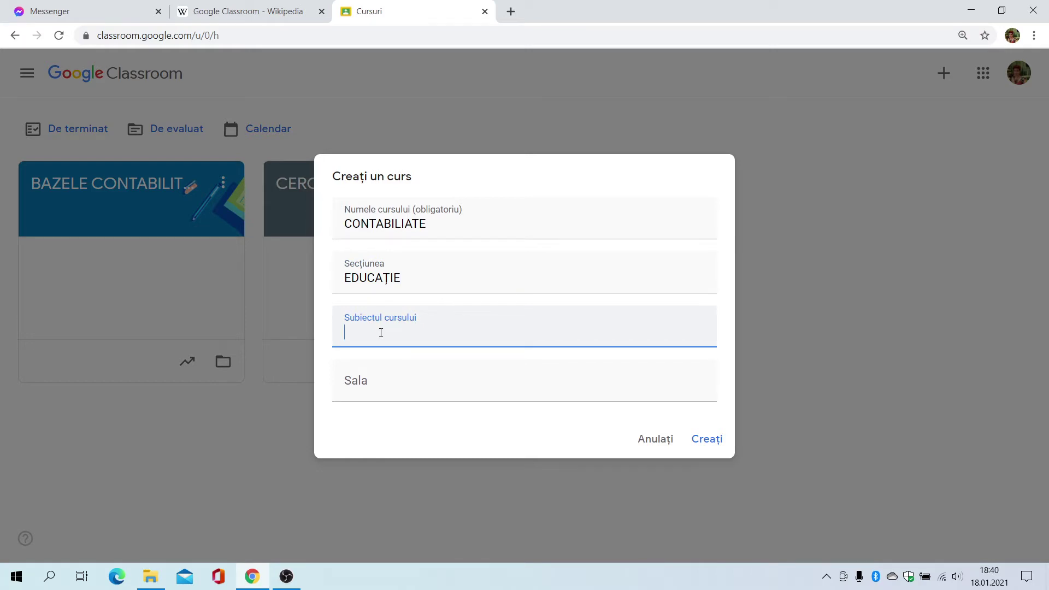
pyautogui.write('formarea proceperilor și dep')
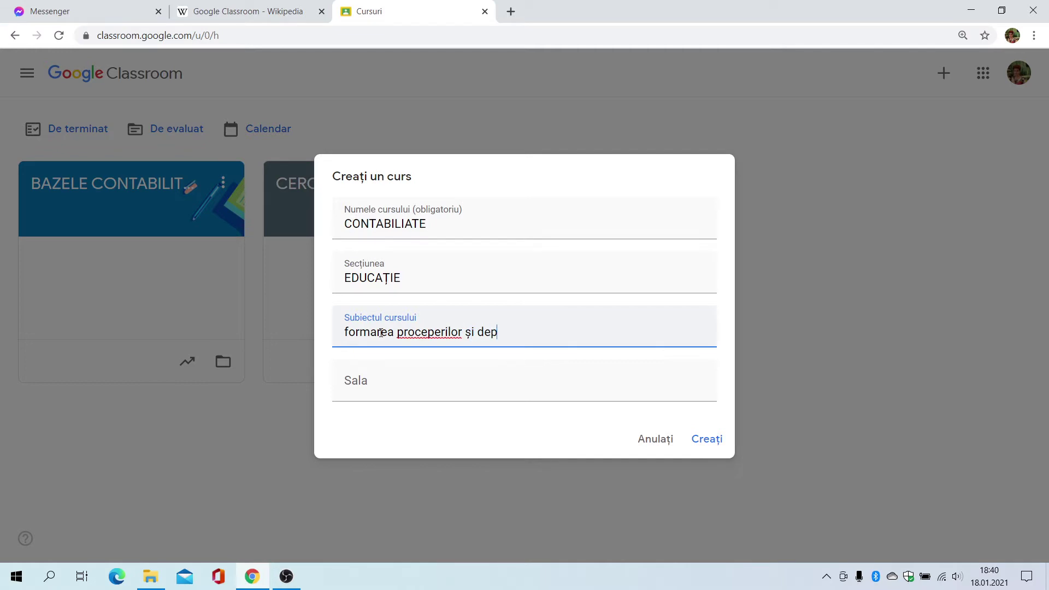
pyautogui.write('rinderilor de lucru în contab')
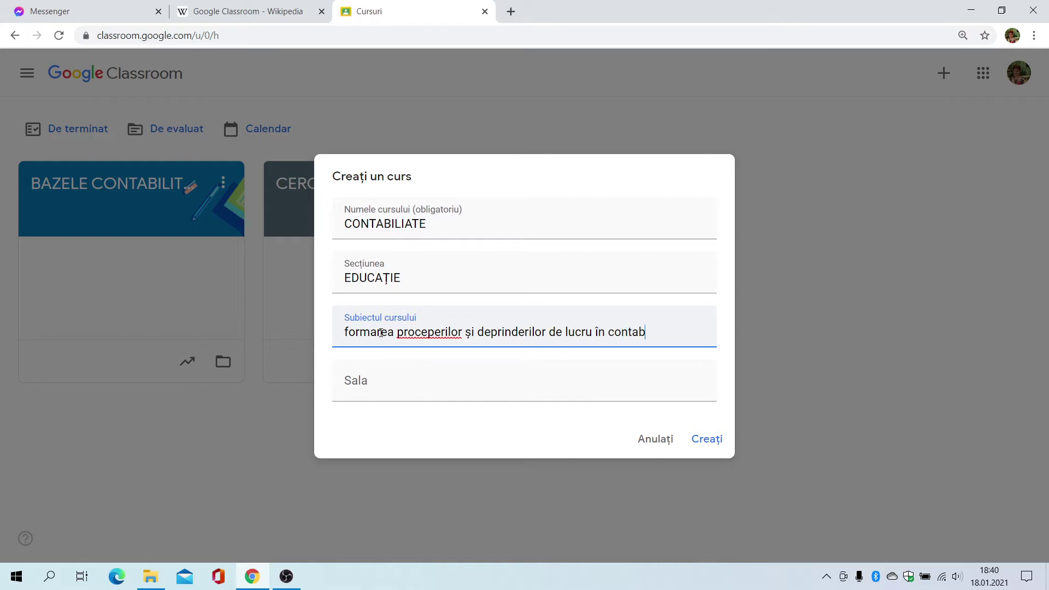
pyautogui.write('ilitate')
pyautogui.click(378, 391)
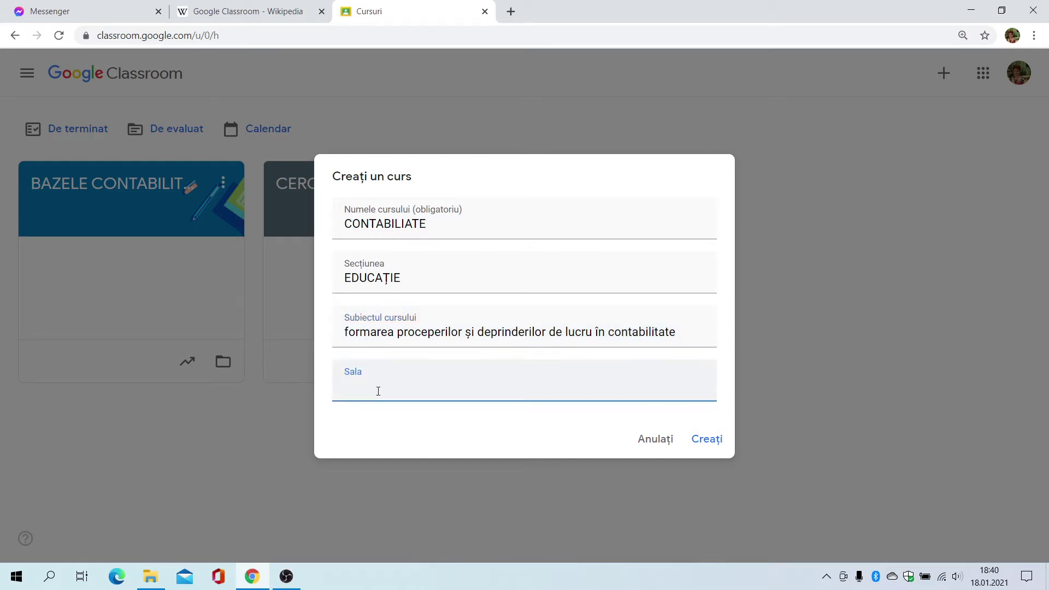
pyautogui.write('8')
pyautogui.click(705, 442)
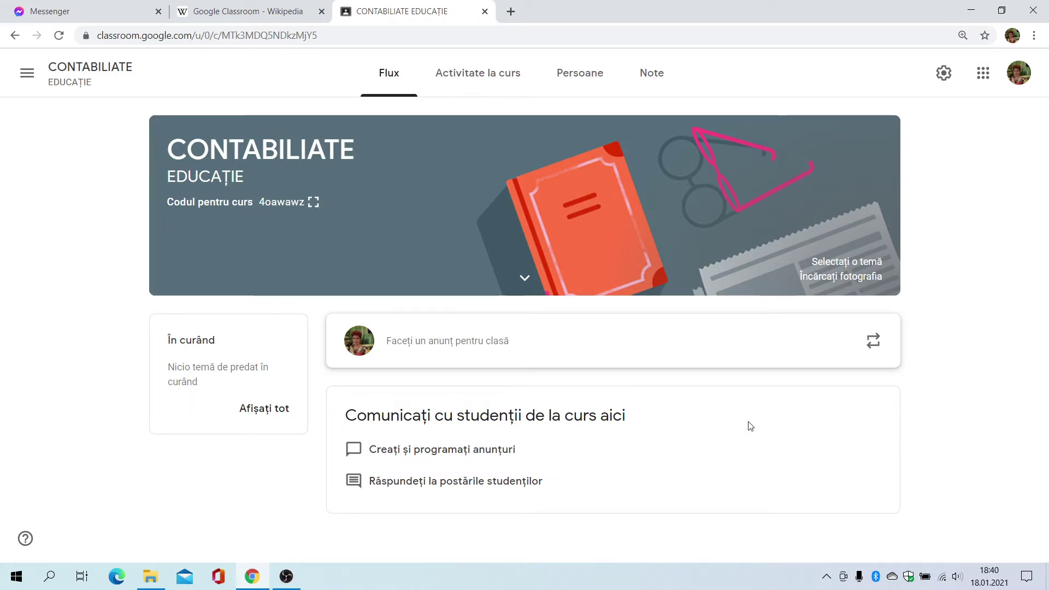
# Change the course theme to the green image with open notebooks from the Generale gallery.
pyautogui.click(862, 264)
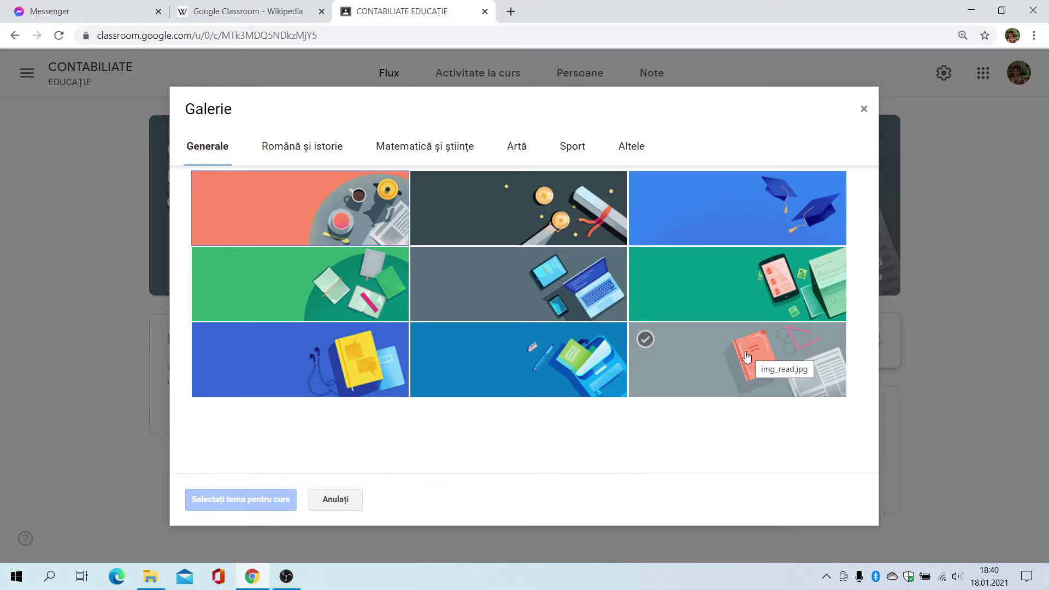
pyautogui.click(350, 293)
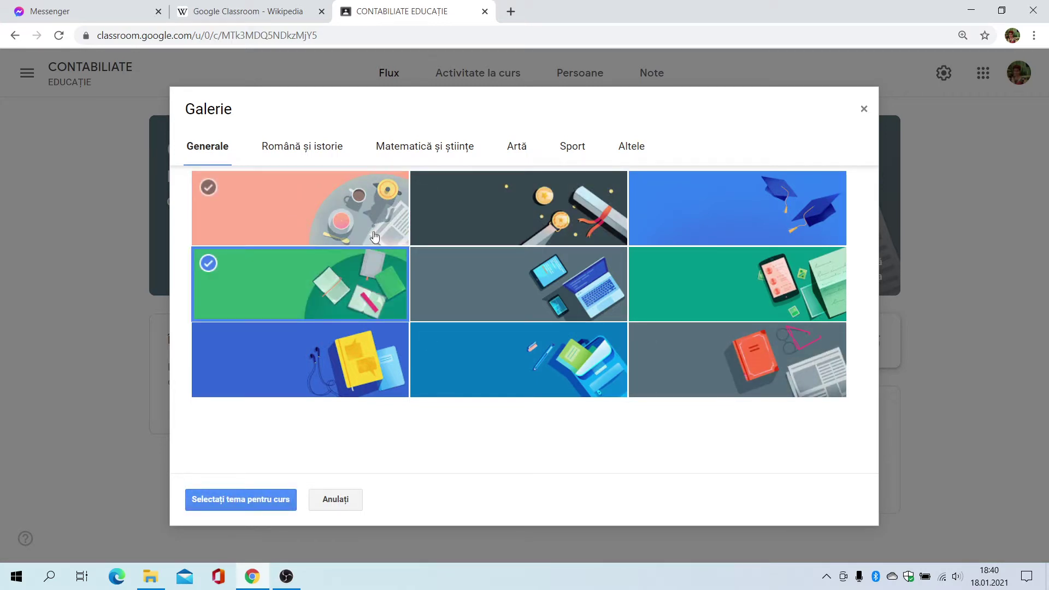
pyautogui.click(277, 501)
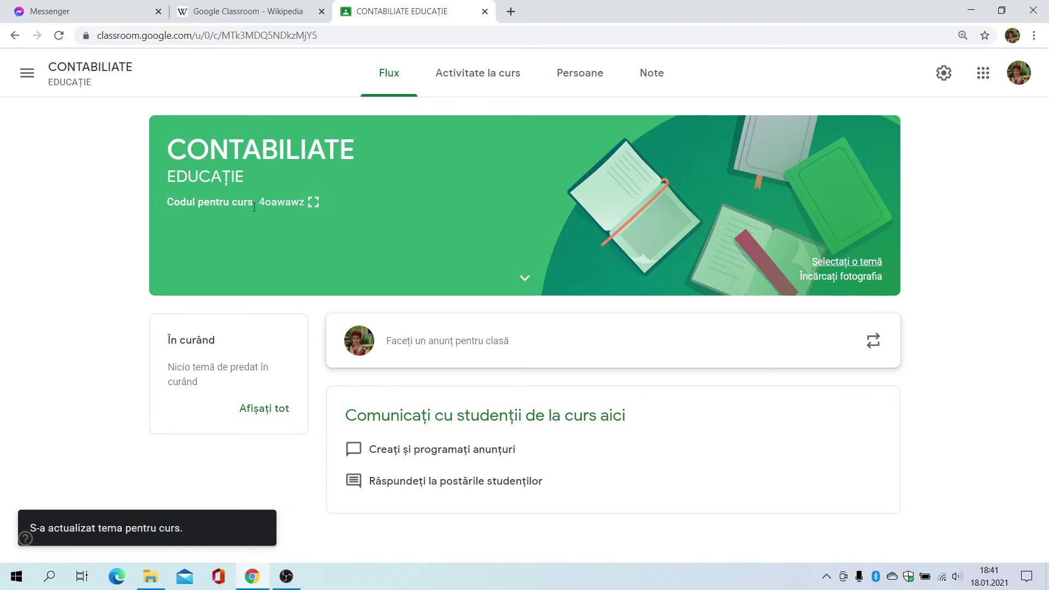
# View the course code enlarged and close the display.
pyautogui.click(313, 203)
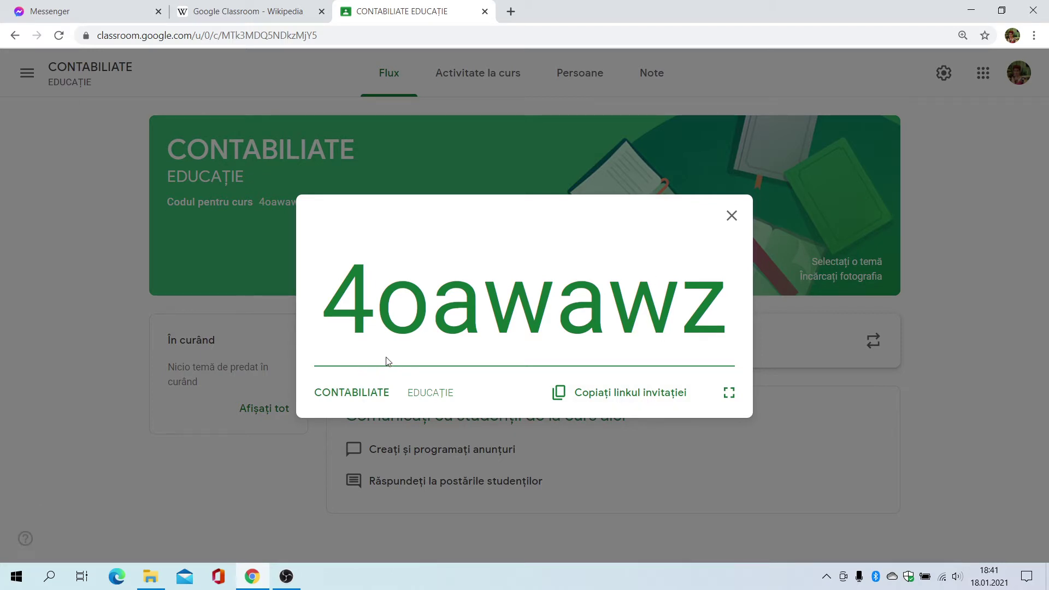
pyautogui.click(732, 217)
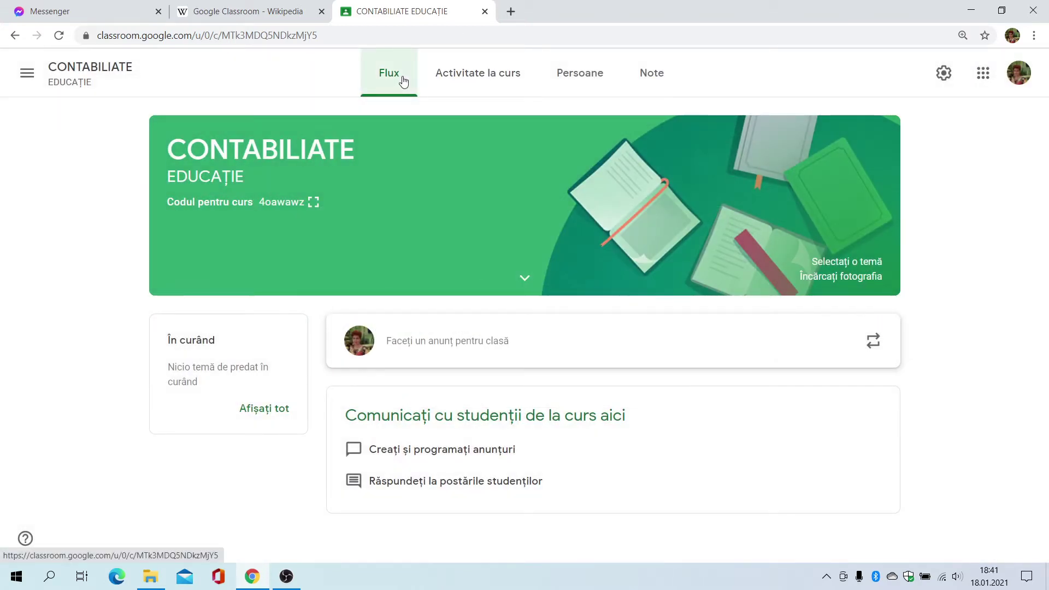
# Create a new assignment (Temă) in the course activities and title it ACTIVE IMOBILIZATE.
pyautogui.click(445, 78)
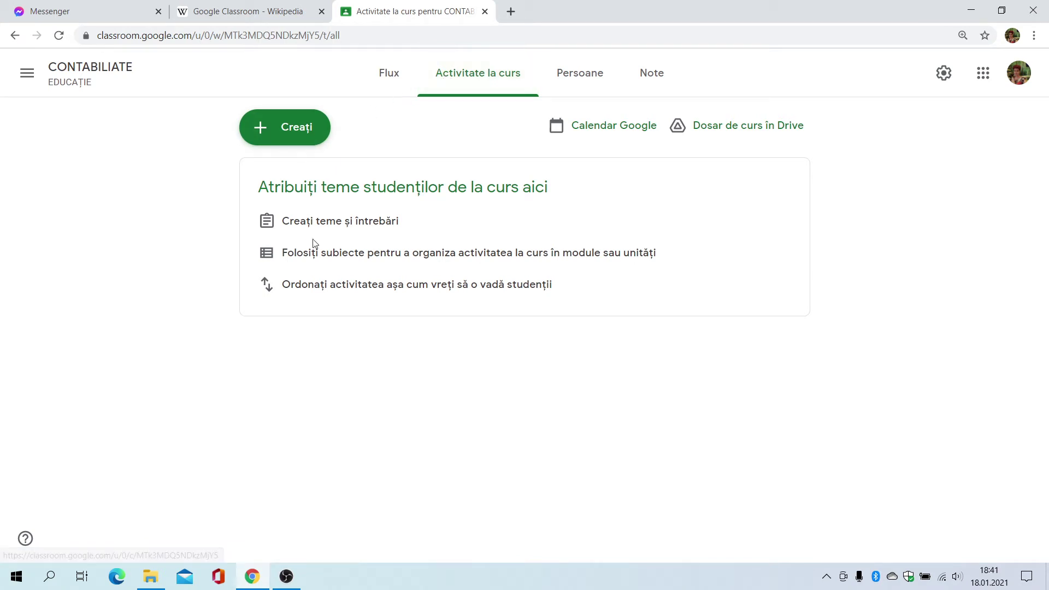
pyautogui.click(299, 140)
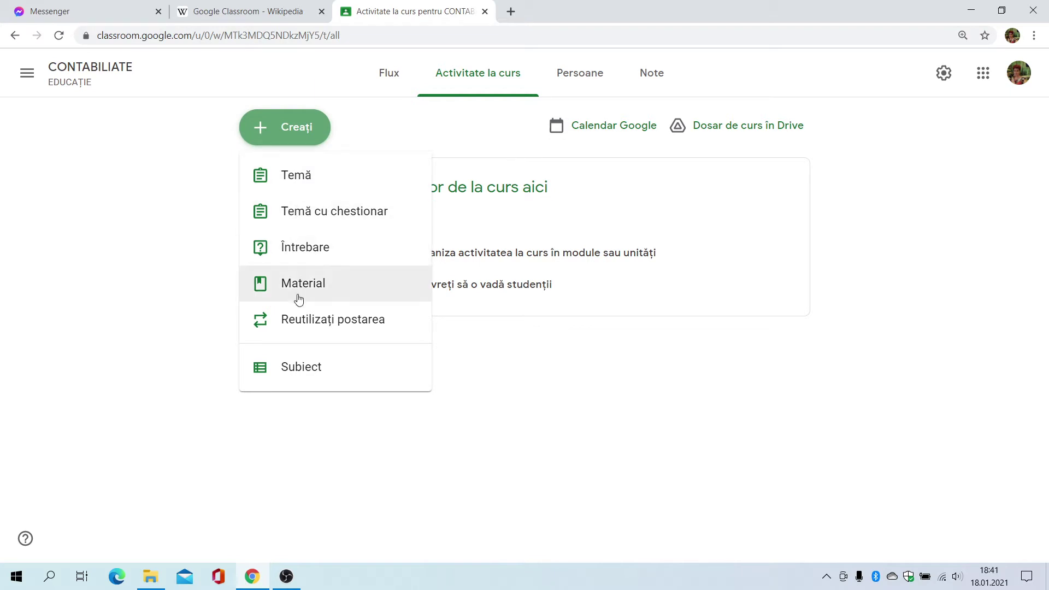
pyautogui.click(312, 175)
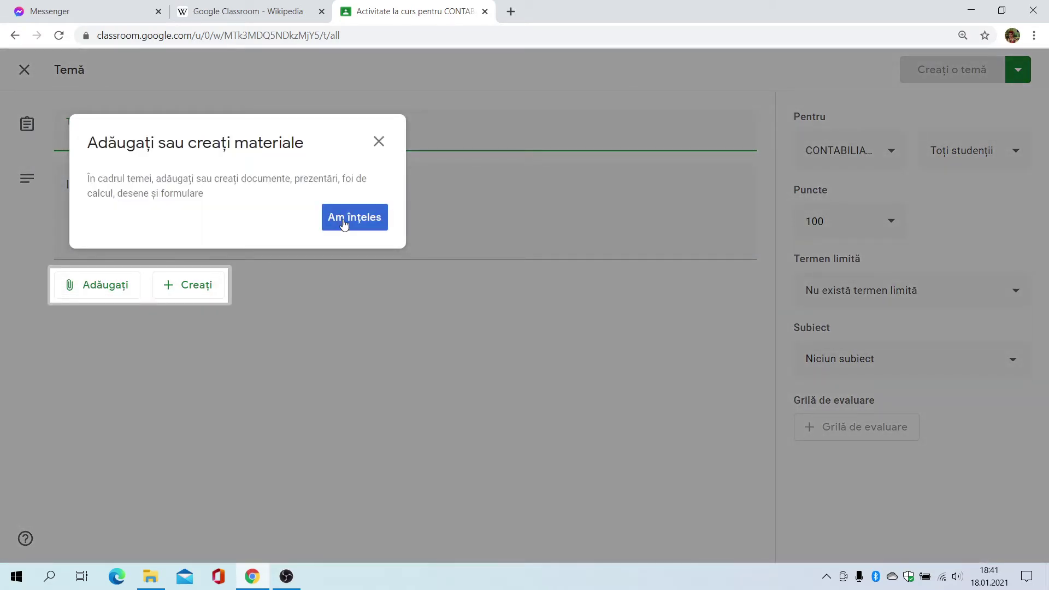
pyautogui.click(341, 218)
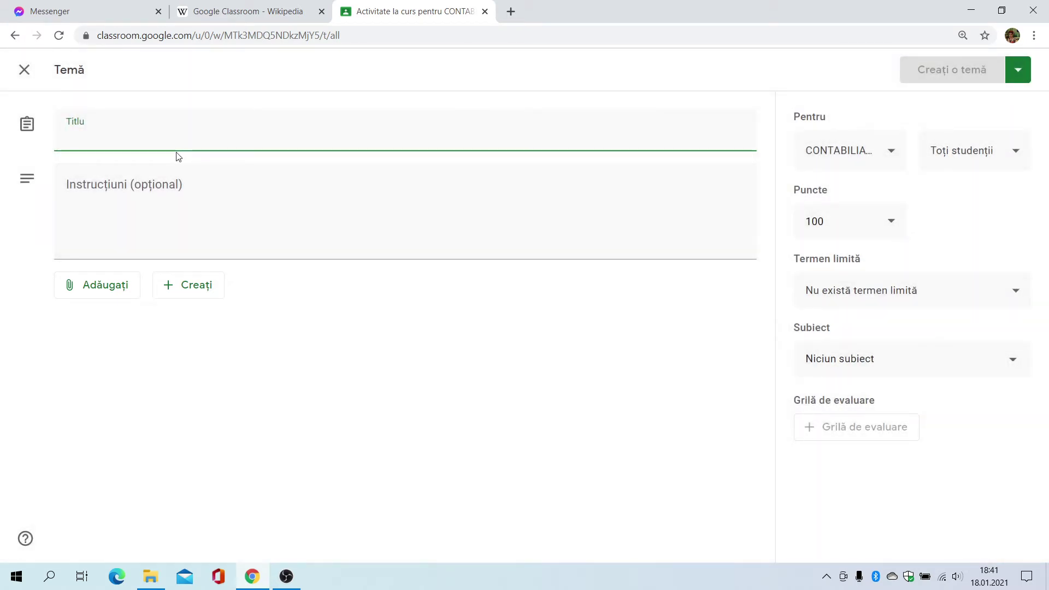
pyautogui.write('ACTI')
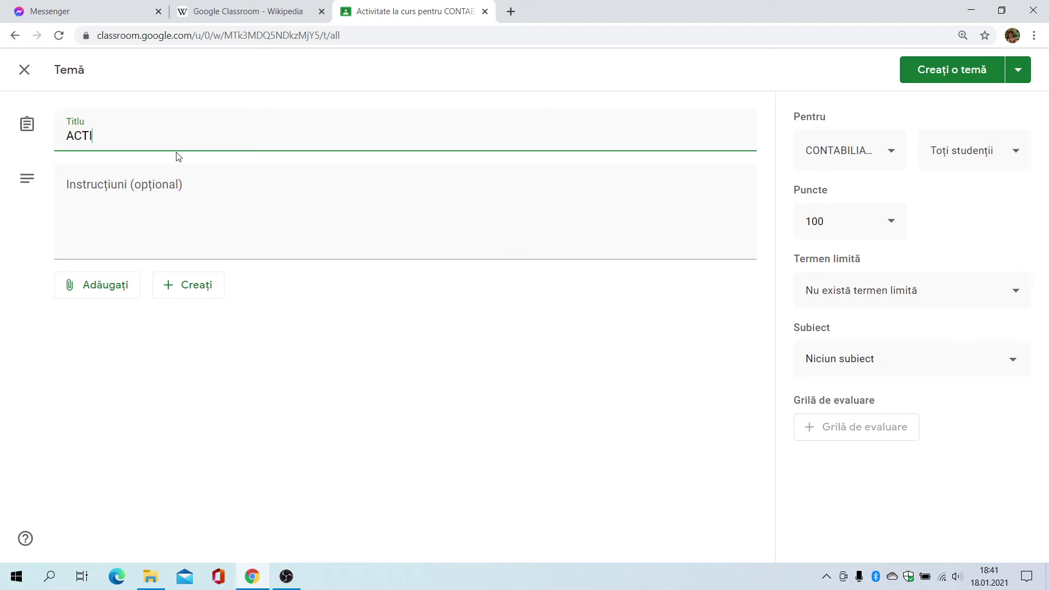
pyautogui.write('VE IMOBILIZATE')
# Enter the assignment instructions "Prezentați principalele active imobilizate pe baza informațiilor din videoclip.".
pyautogui.click(173, 210)
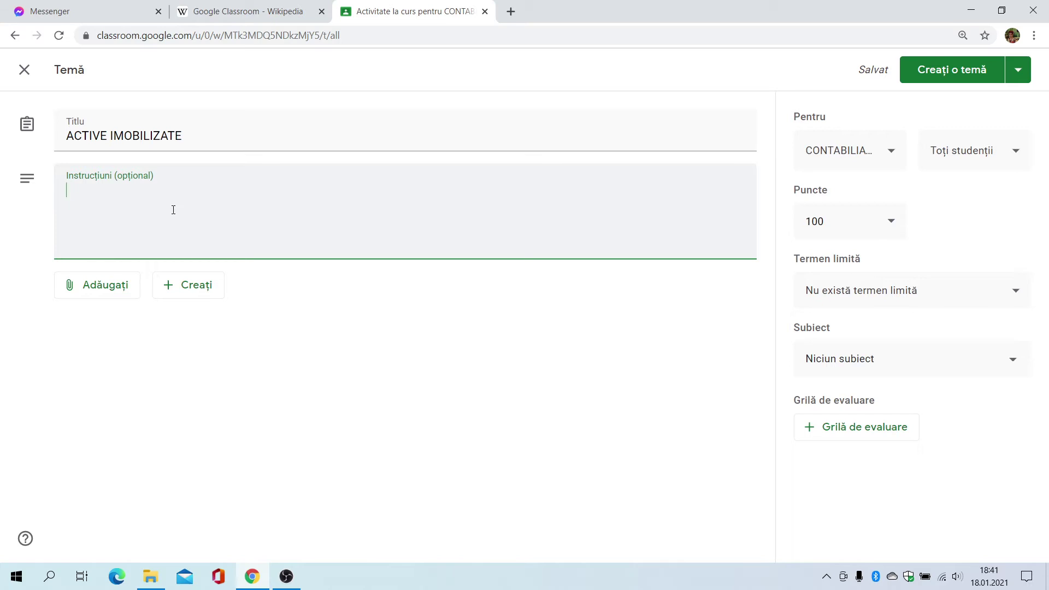
pyautogui.write('Prezentați principa')
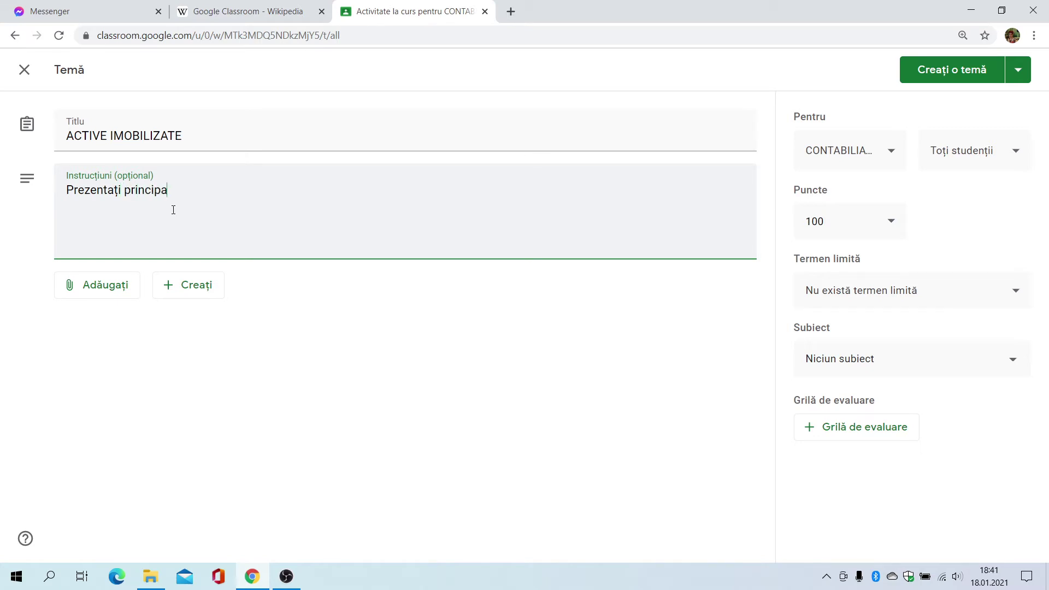
pyautogui.write('lele active imobiliza')
pyautogui.write('te')
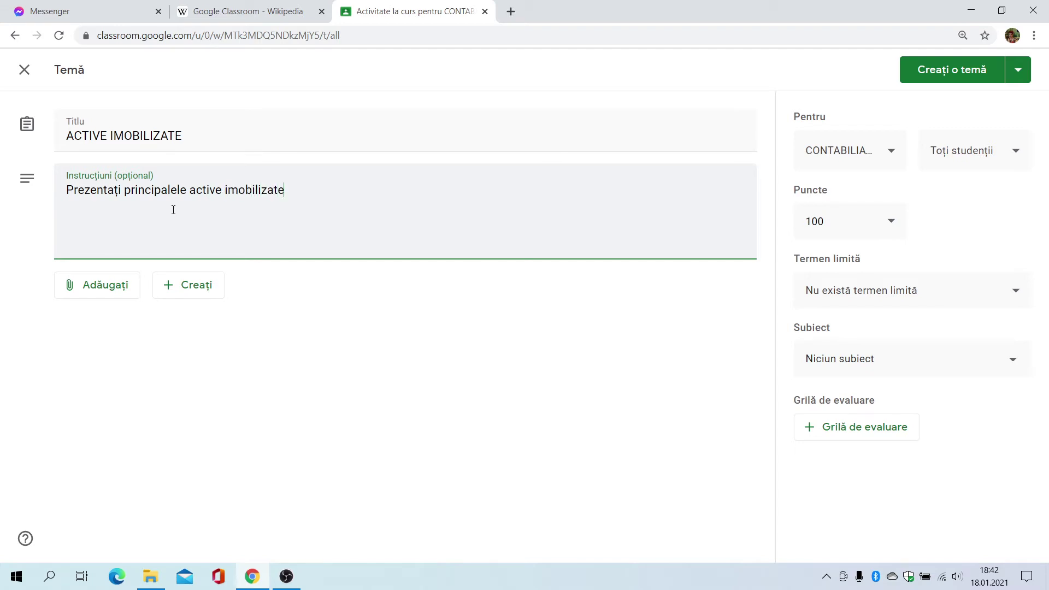
pyautogui.write(' pe baza informaț')
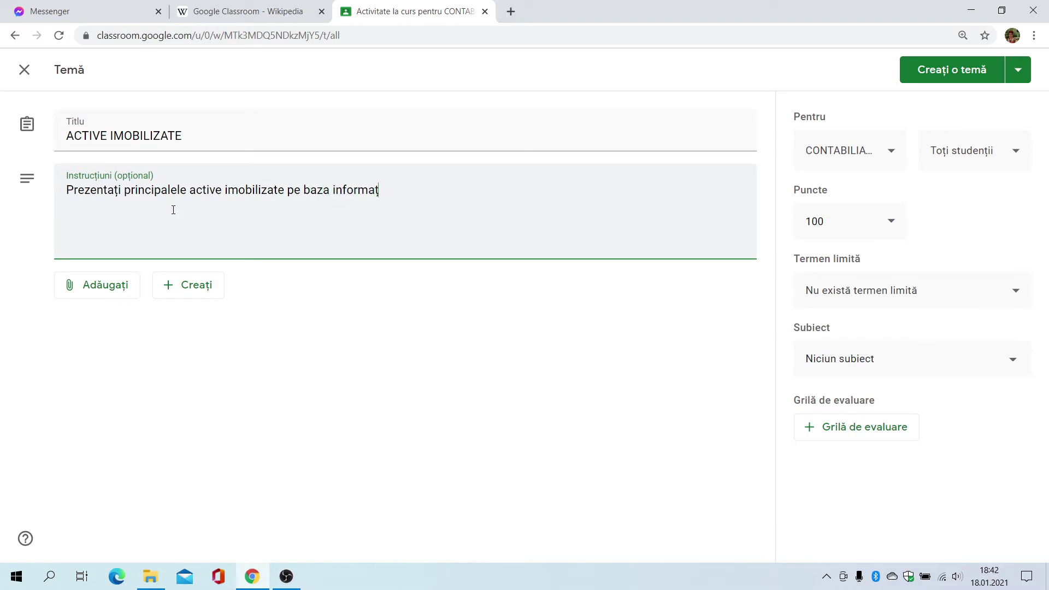
pyautogui.write('iilor prez')
pyautogui.press('BackSpace')
pyautogui.press('BackSpace')
pyautogui.write('din videoclip.')
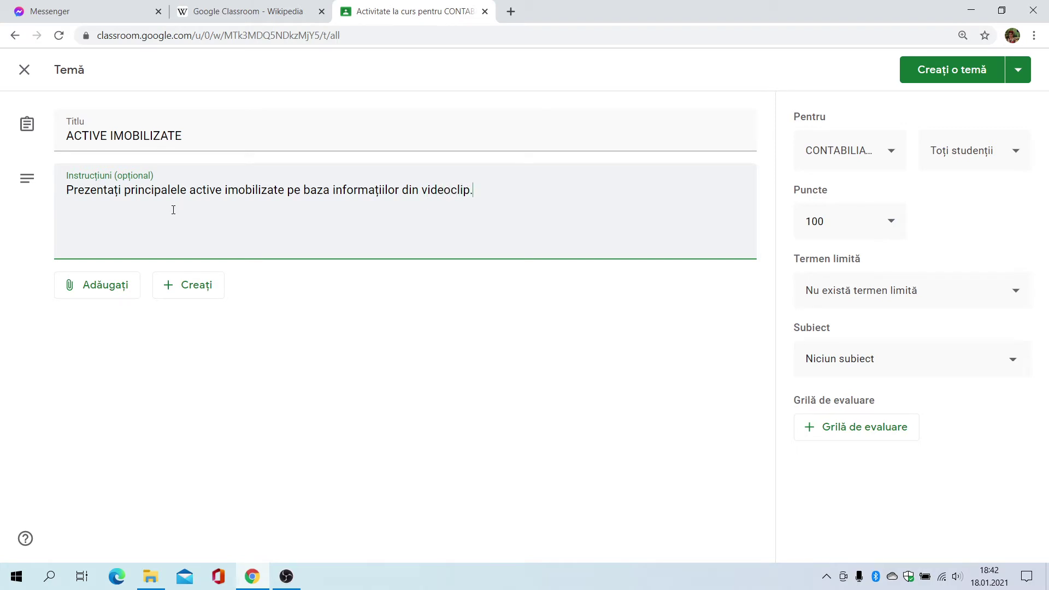
# Begin adding a link to the assignment and open the ACTIVE IMOBILIZATE video from the teacher's YouTube channel in a new tab.
pyautogui.click(96, 288)
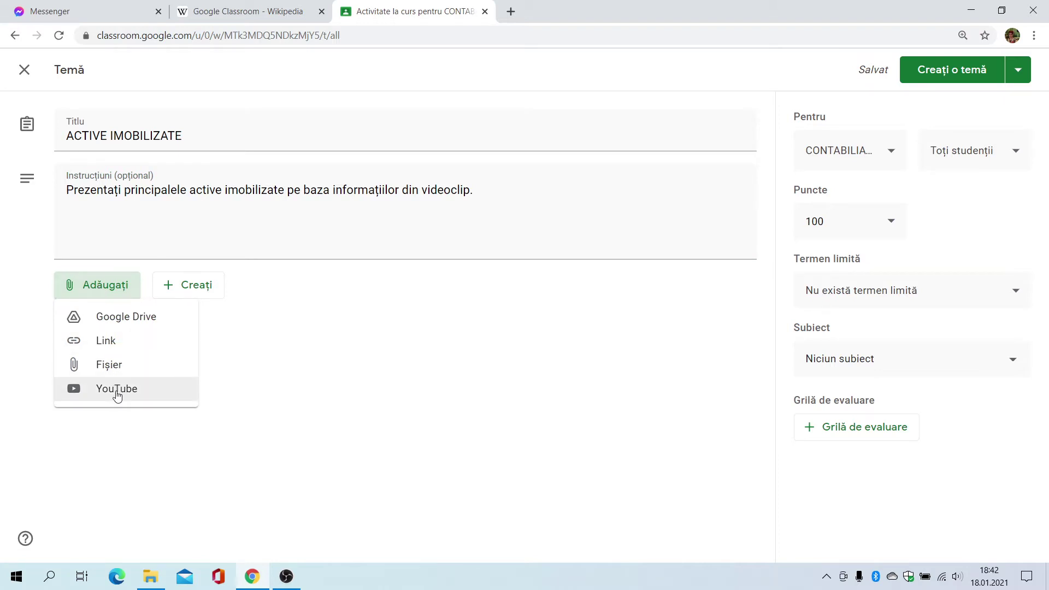
pyautogui.click(126, 342)
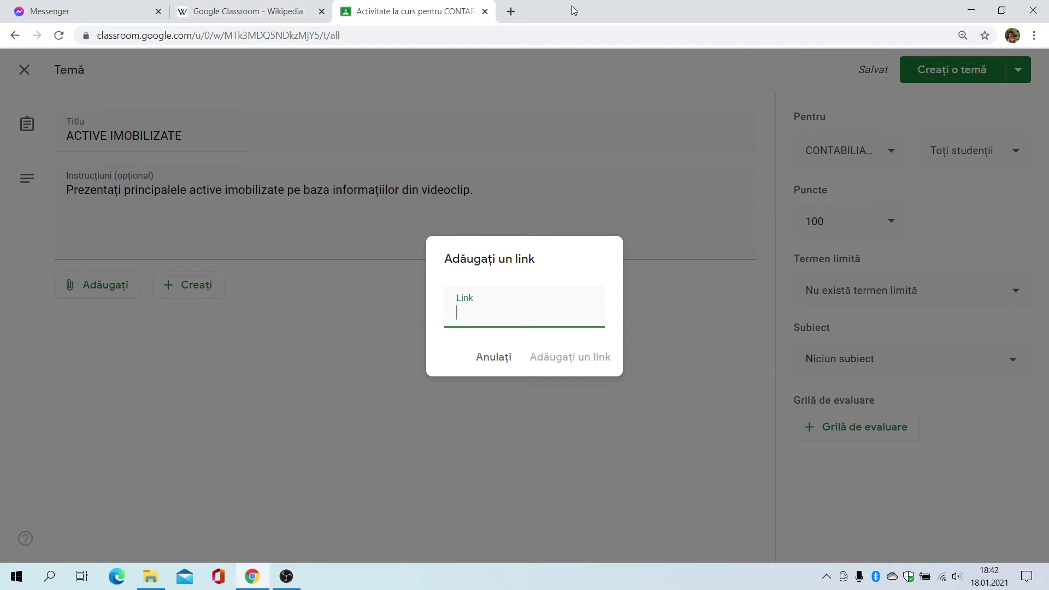
pyautogui.click(510, 11)
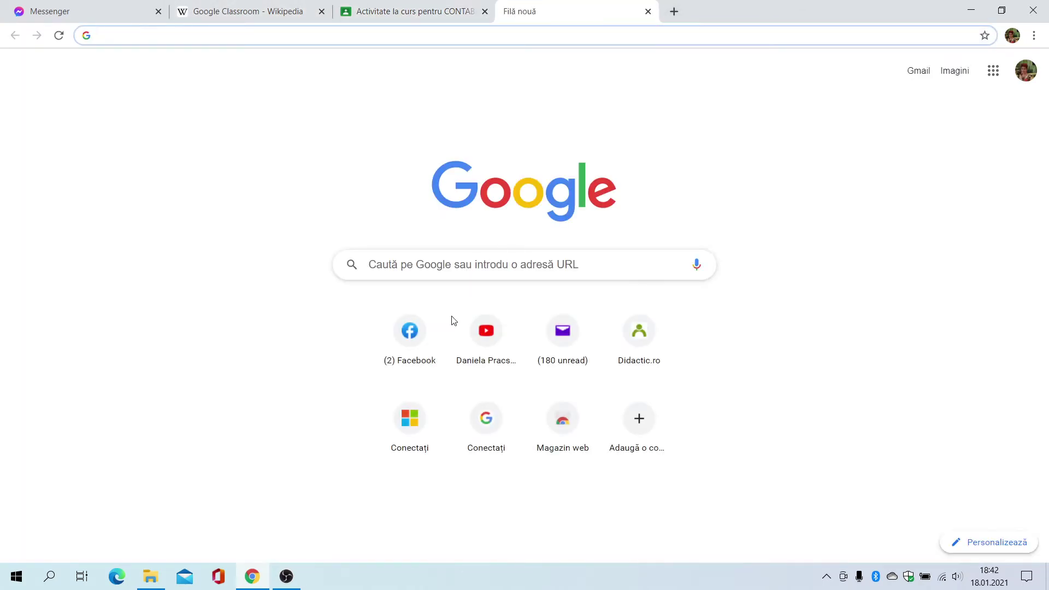
pyautogui.click(488, 348)
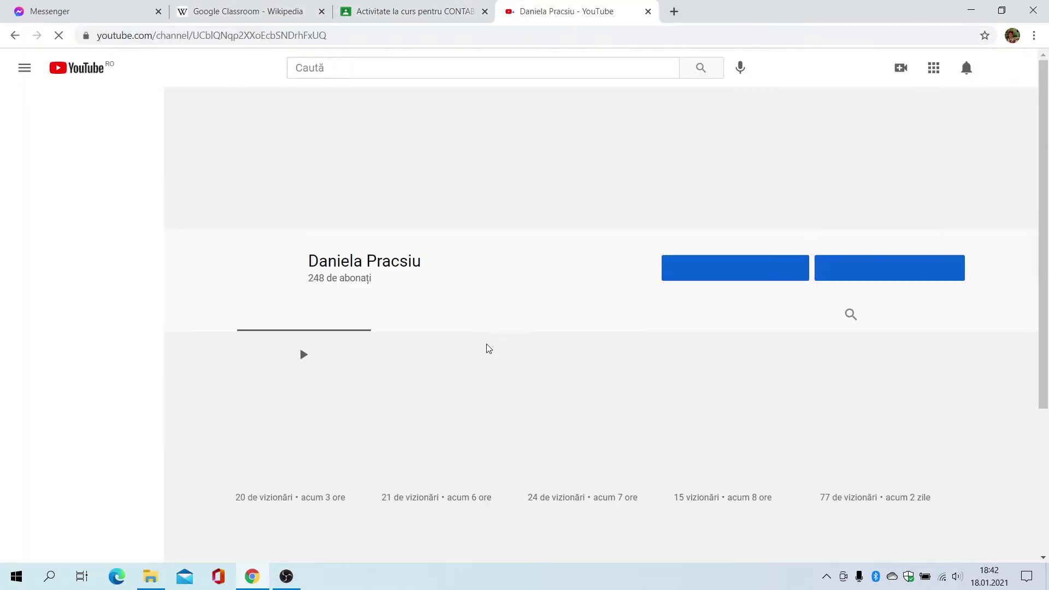
pyautogui.scroll(-2, 604, 347)
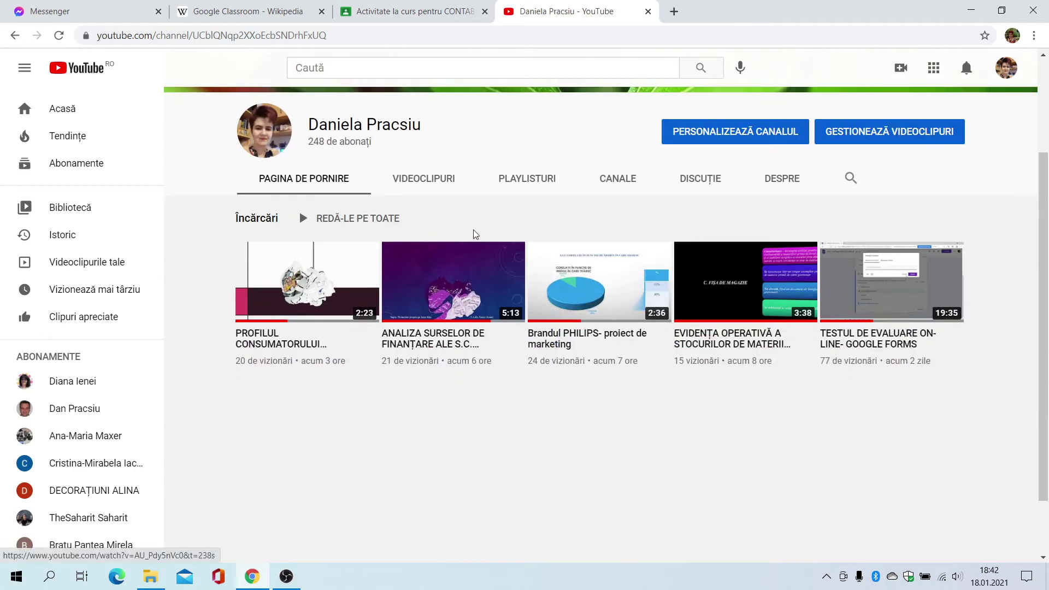
pyautogui.click(428, 183)
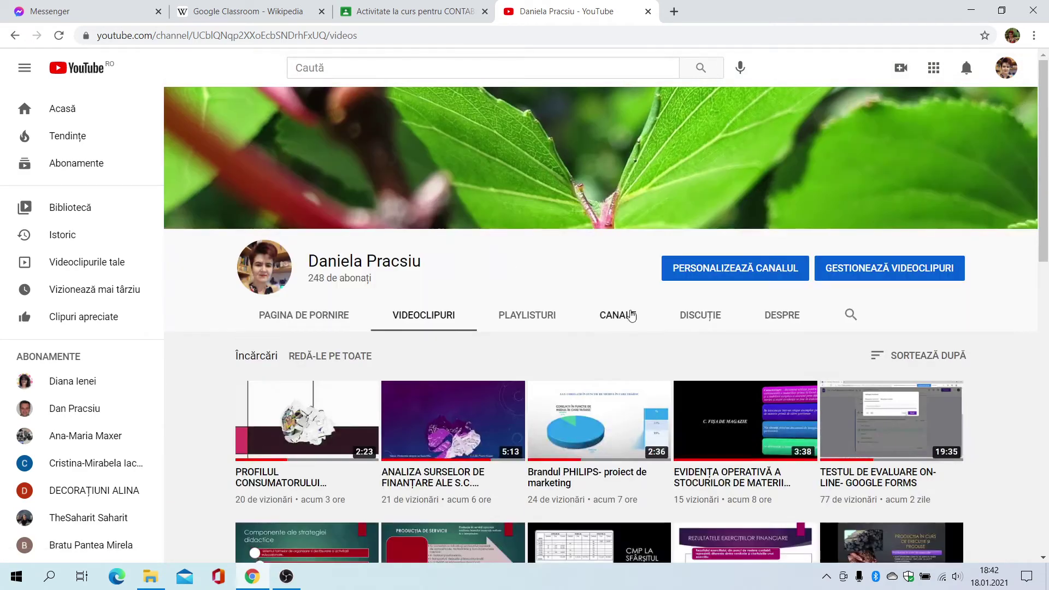
pyautogui.scroll(-5, 633, 316)
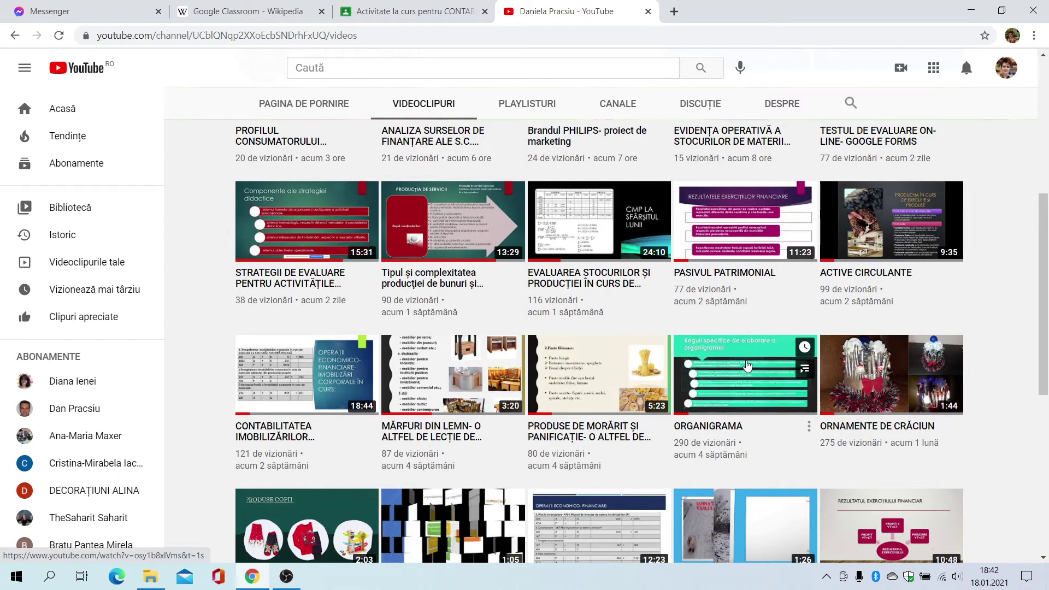
pyautogui.scroll(-3, 383, 416)
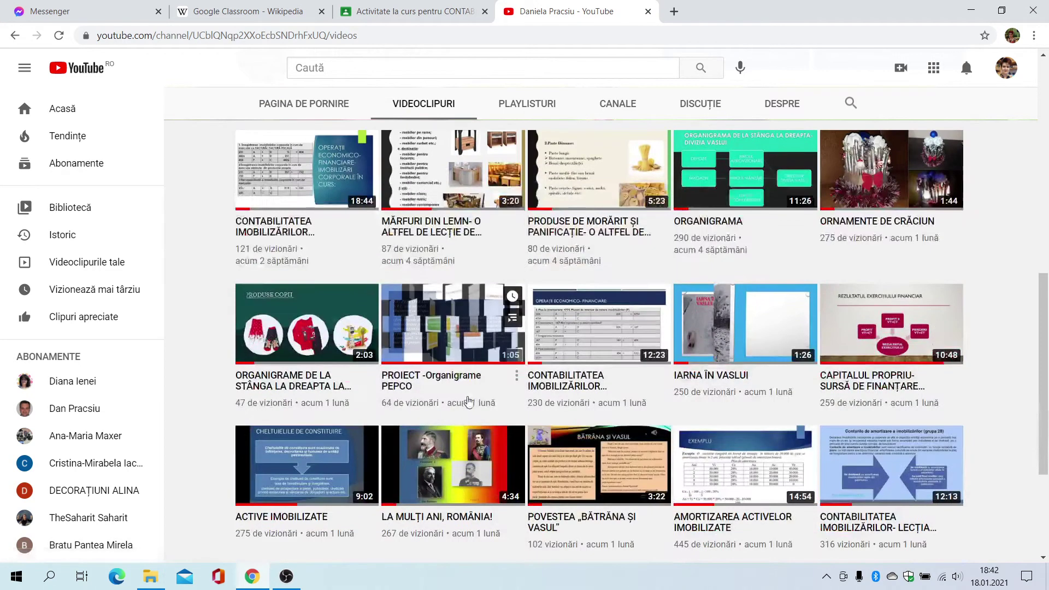
pyautogui.scroll(-1, 640, 393)
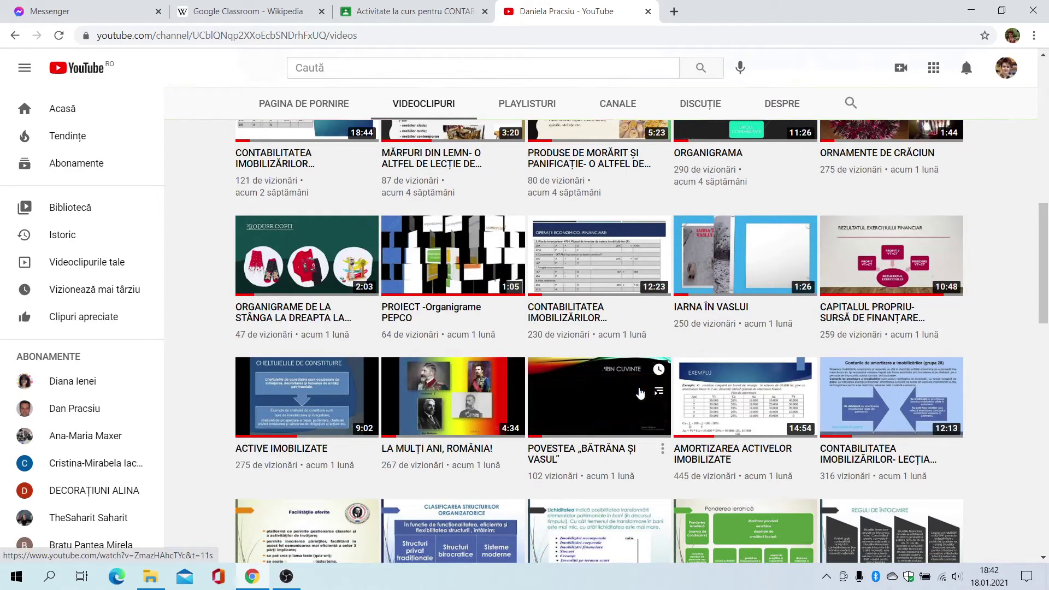
pyautogui.click(289, 449)
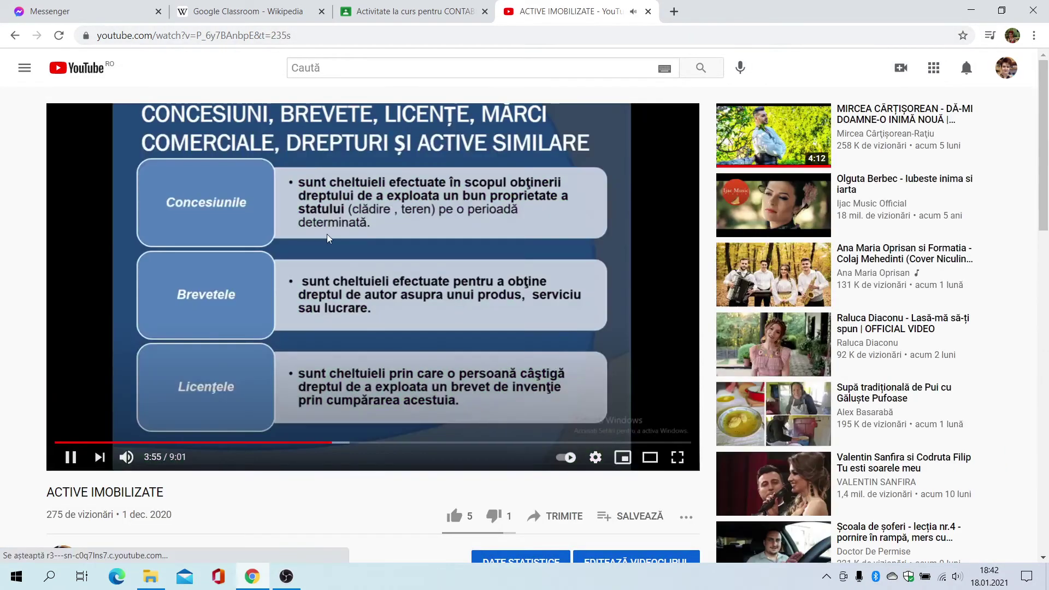
# Pause the video, copy its URL and attach it as a link to the ACTIVE IMOBILIZATE assignment.
pyautogui.click(328, 238)
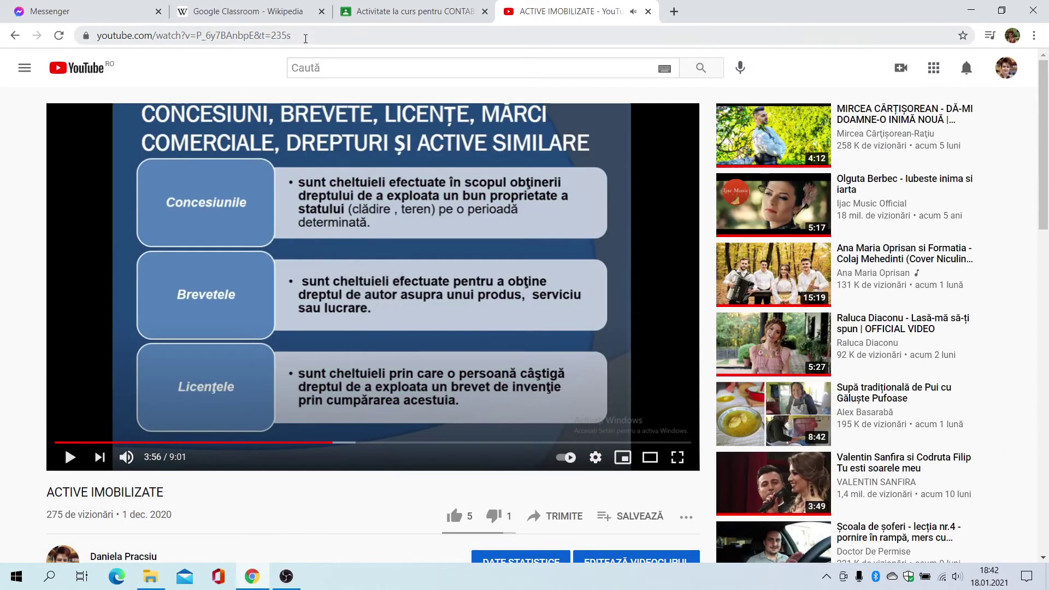
pyautogui.click(86, 37)
pyautogui.hotkey('ctrl', 'c')
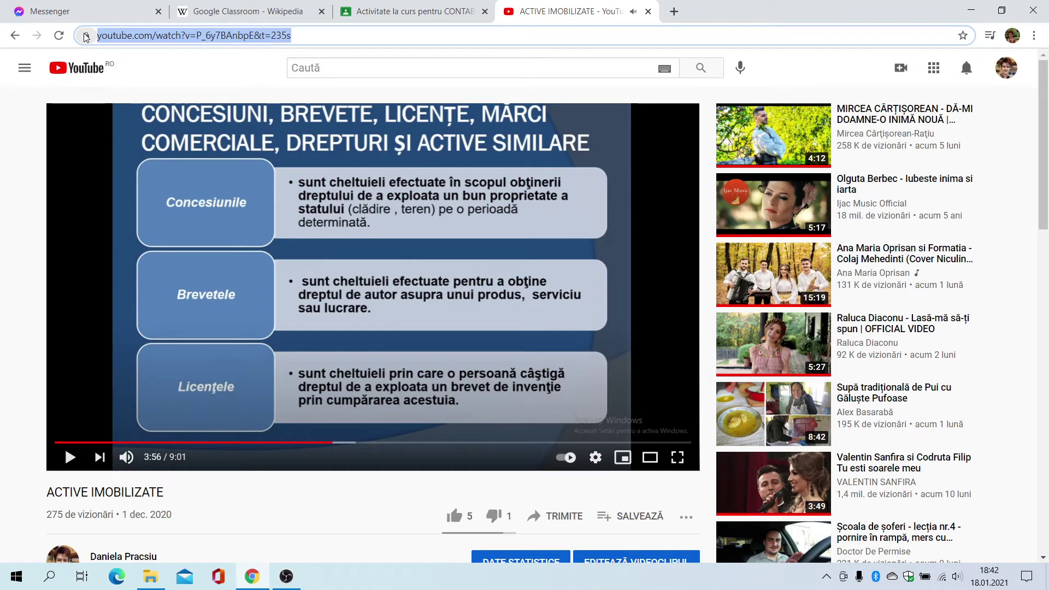
pyautogui.click(375, 16)
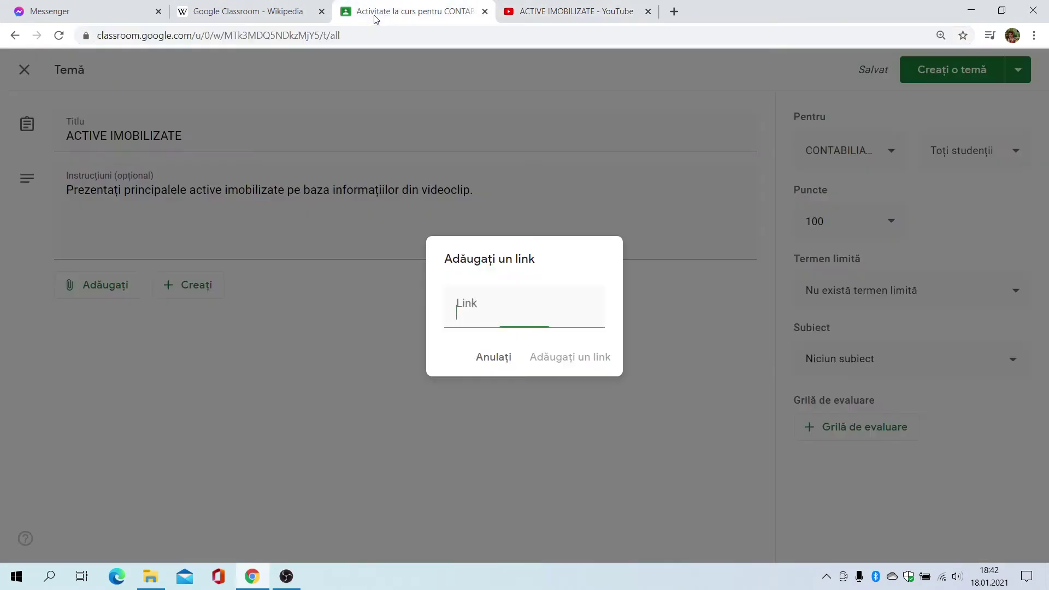
pyautogui.hotkey('ctrl', 'v')
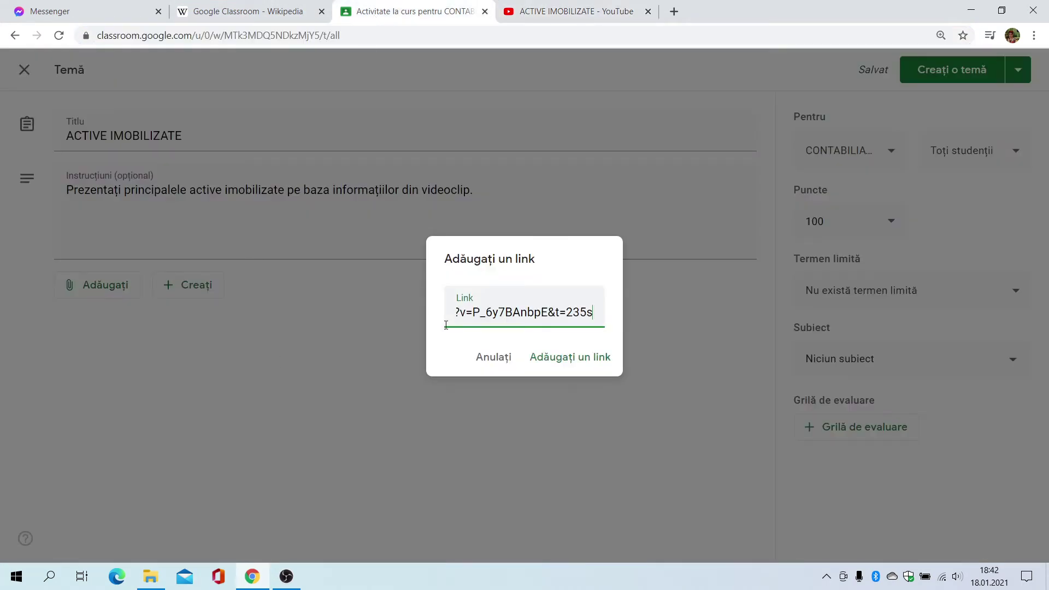
pyautogui.click(570, 357)
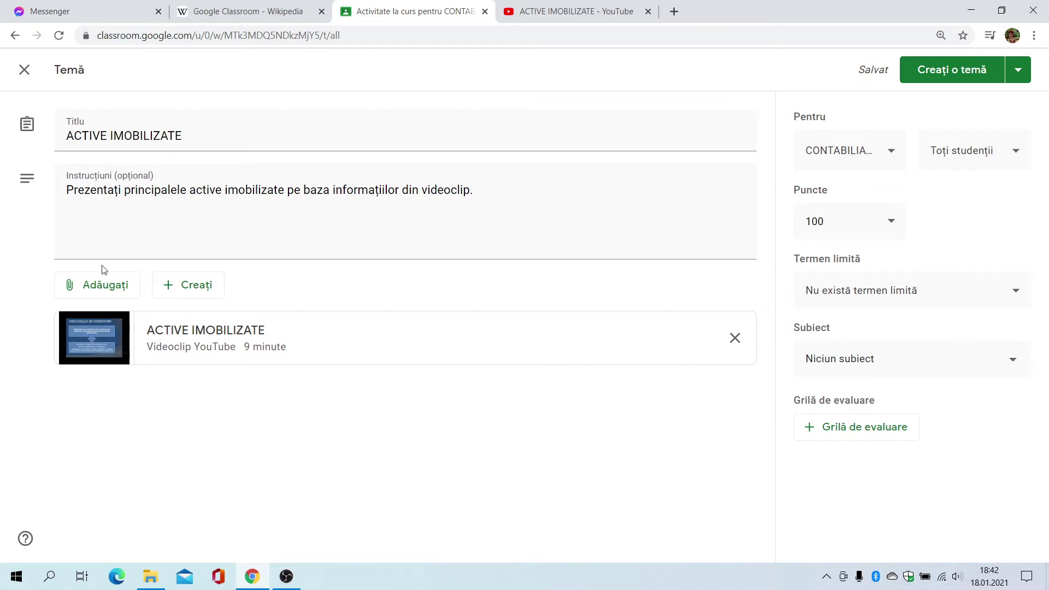
# Try to attach the same video again by inserting its URL through the YouTube attachment option.
pyautogui.click(101, 284)
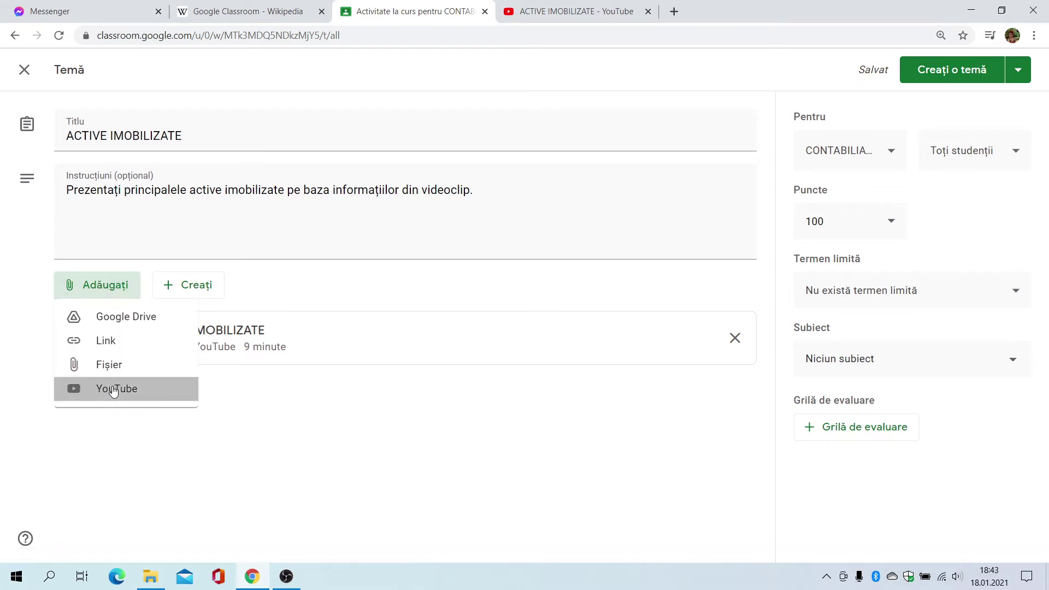
pyautogui.click(110, 388)
pyautogui.click(362, 146)
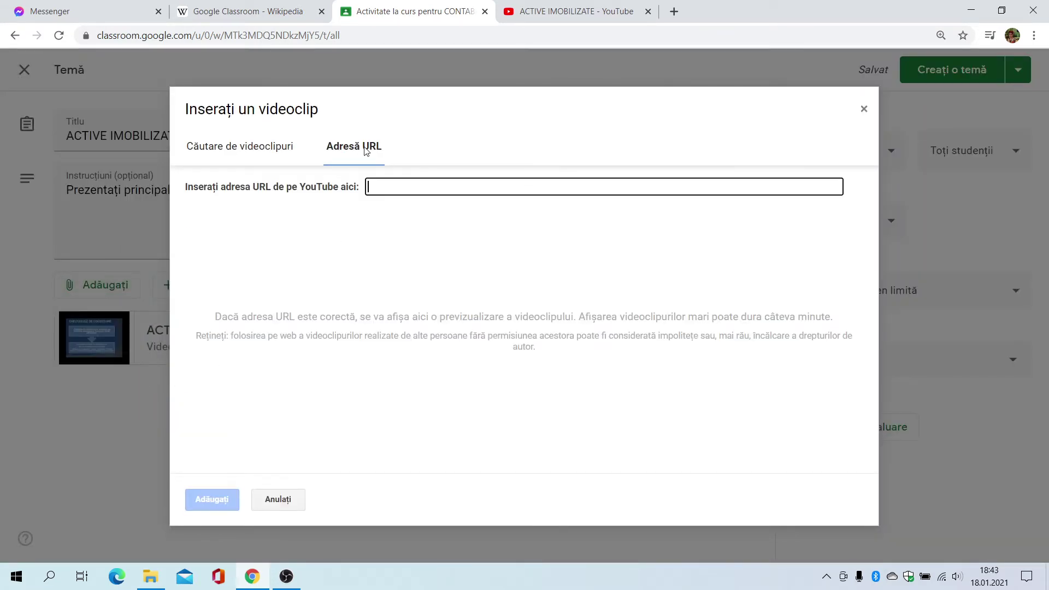
pyautogui.hotkey('ctrl', 'v')
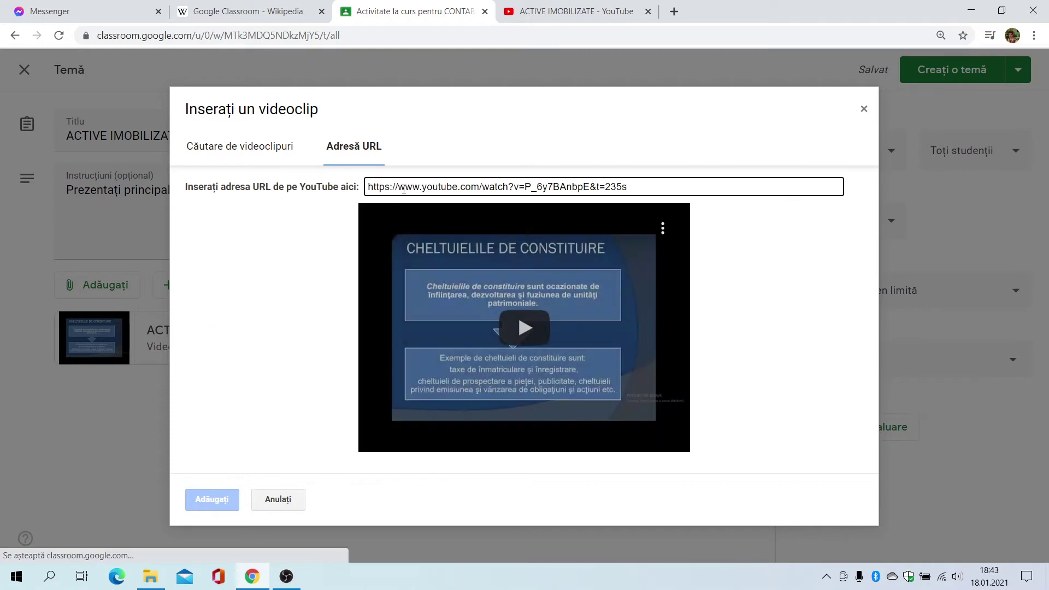
pyautogui.click(213, 501)
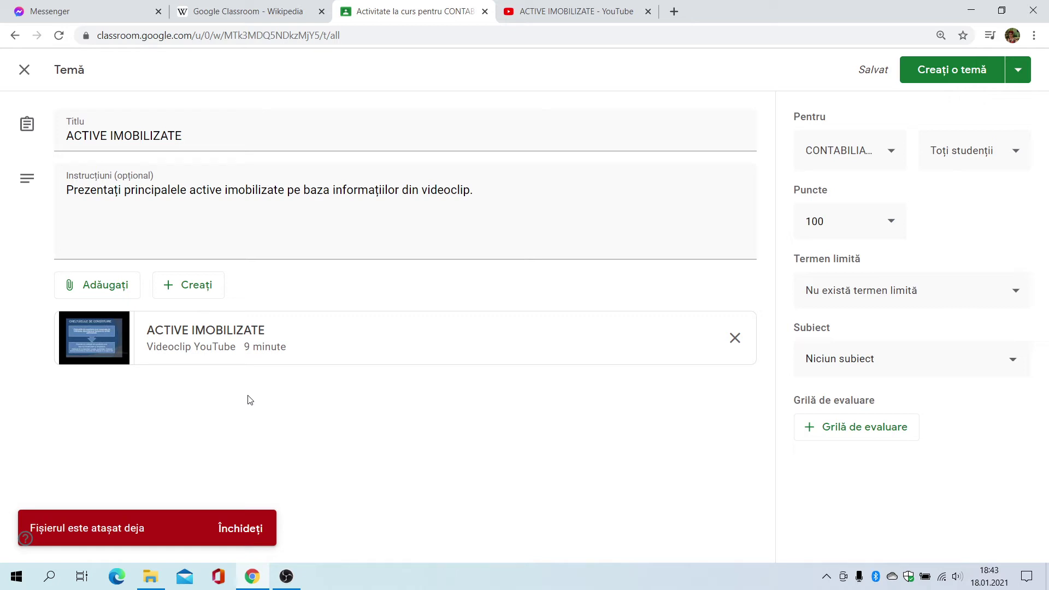
# Set the assignment's due date to 20 January 2021 at 14:00.
pyautogui.click(827, 296)
pyautogui.click(844, 358)
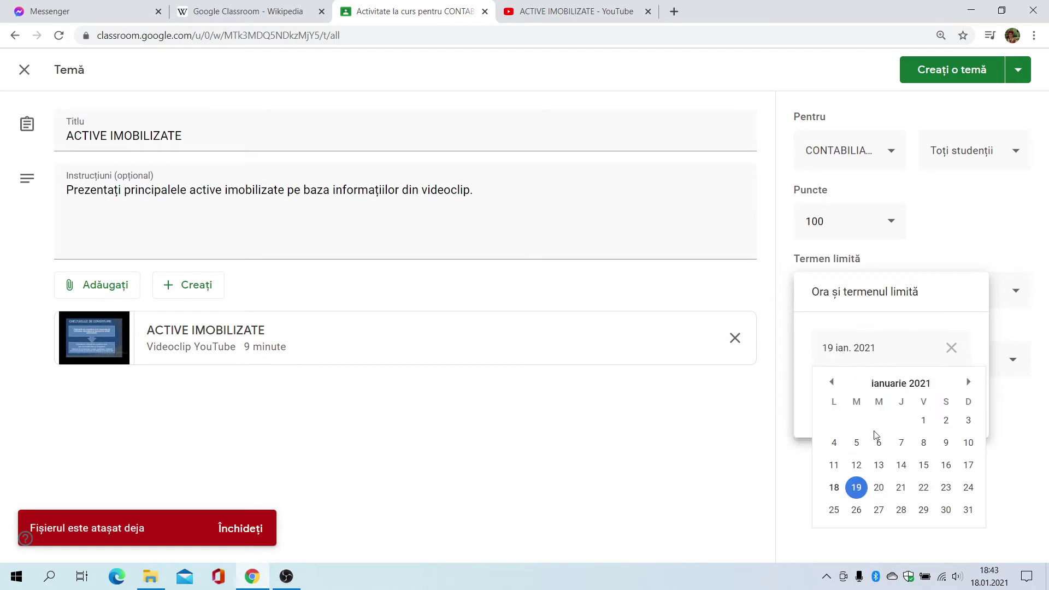
pyautogui.click(878, 487)
pyautogui.click(859, 400)
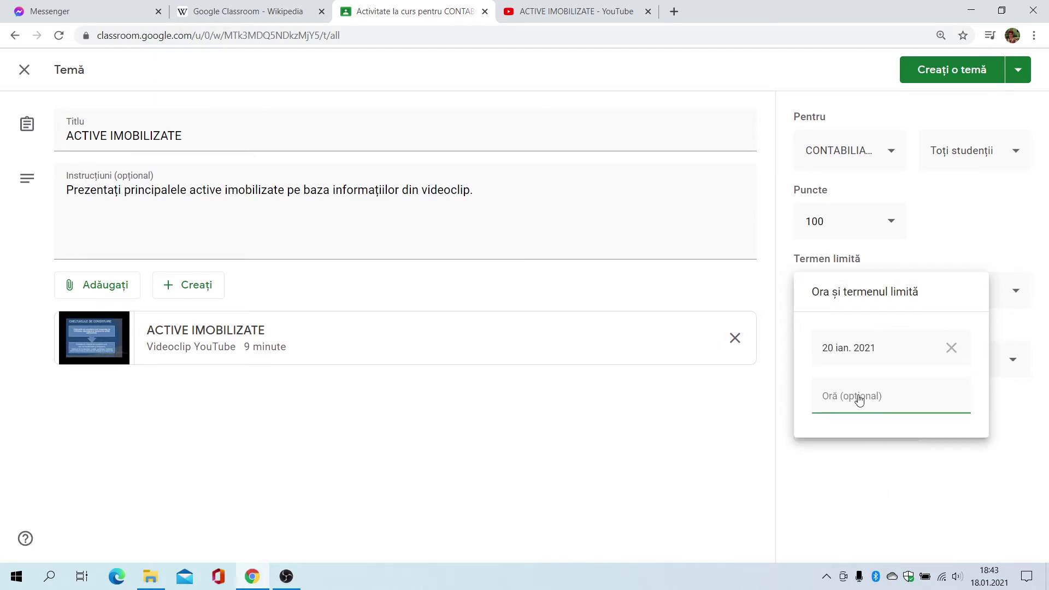
pyautogui.write('14:00')
pyautogui.click(874, 502)
# Create the topic ACTIVUL PATRIMONIAL for the assignment and set its points to Fără notă.
pyautogui.click(874, 365)
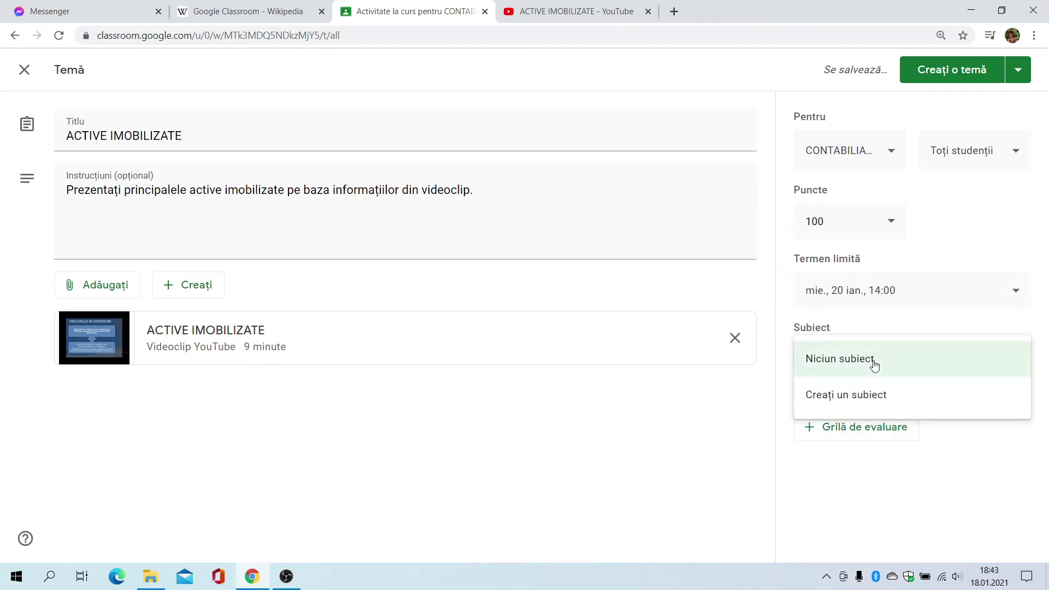
pyautogui.click(865, 404)
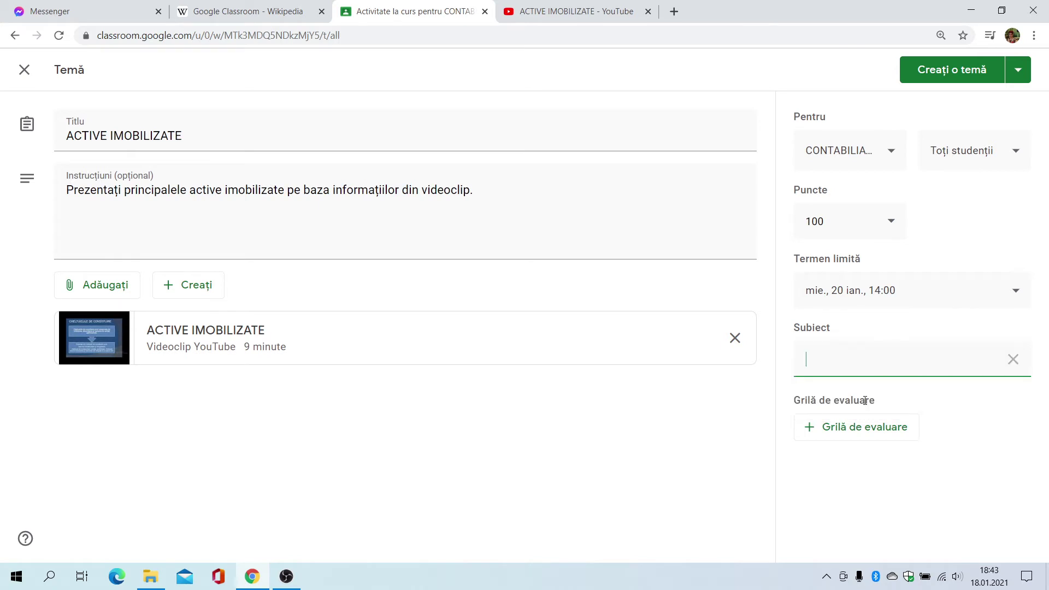
pyautogui.write('ACTIVUL PATRIM')
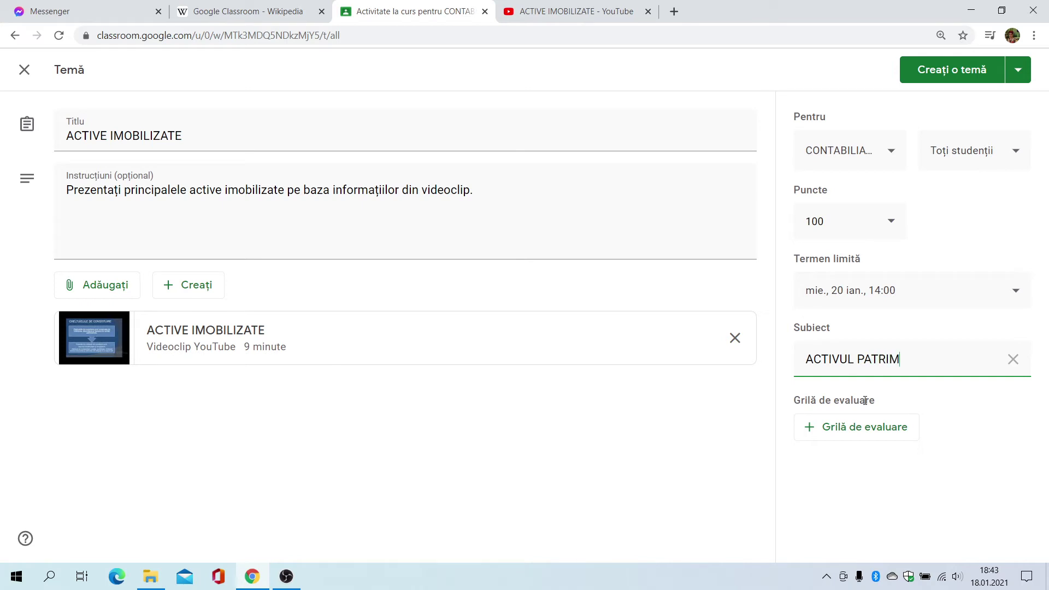
pyautogui.write('ONIAL')
pyautogui.click(833, 221)
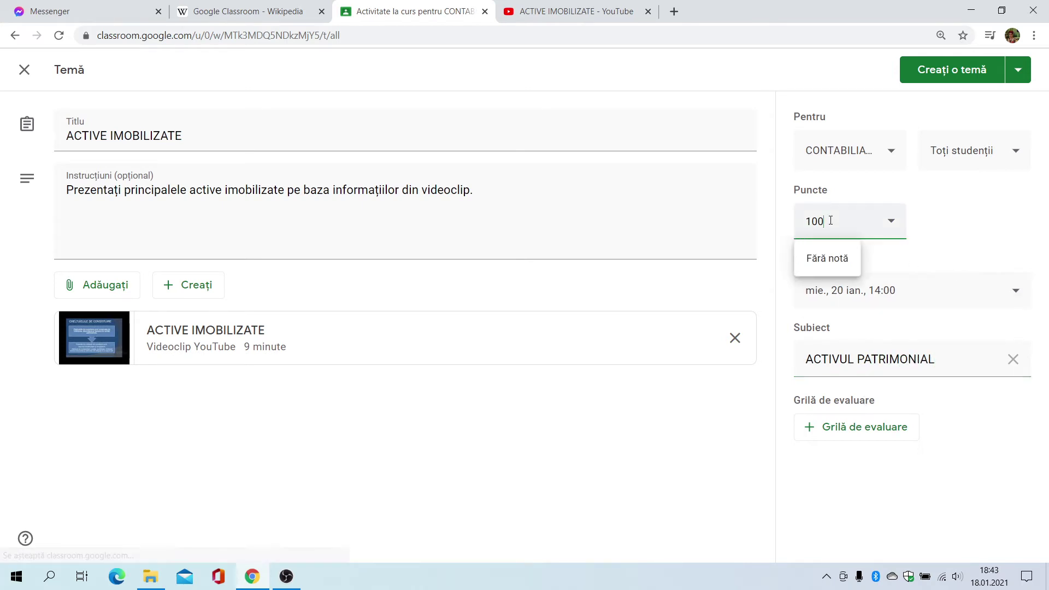
pyautogui.click(834, 259)
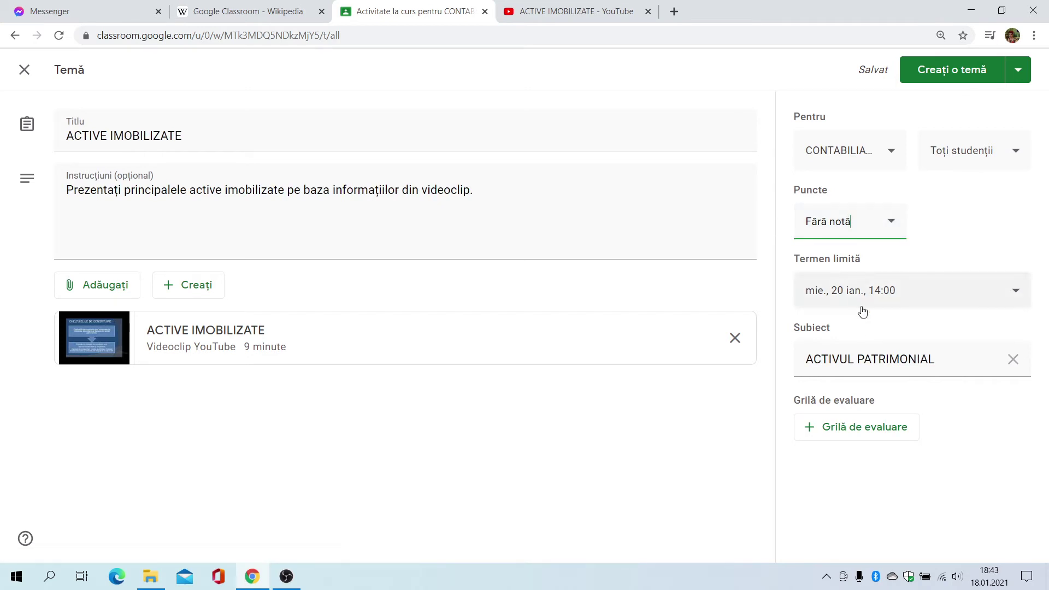
# View the rubric options without choosing one and create the assignment for all students.
pyautogui.click(855, 428)
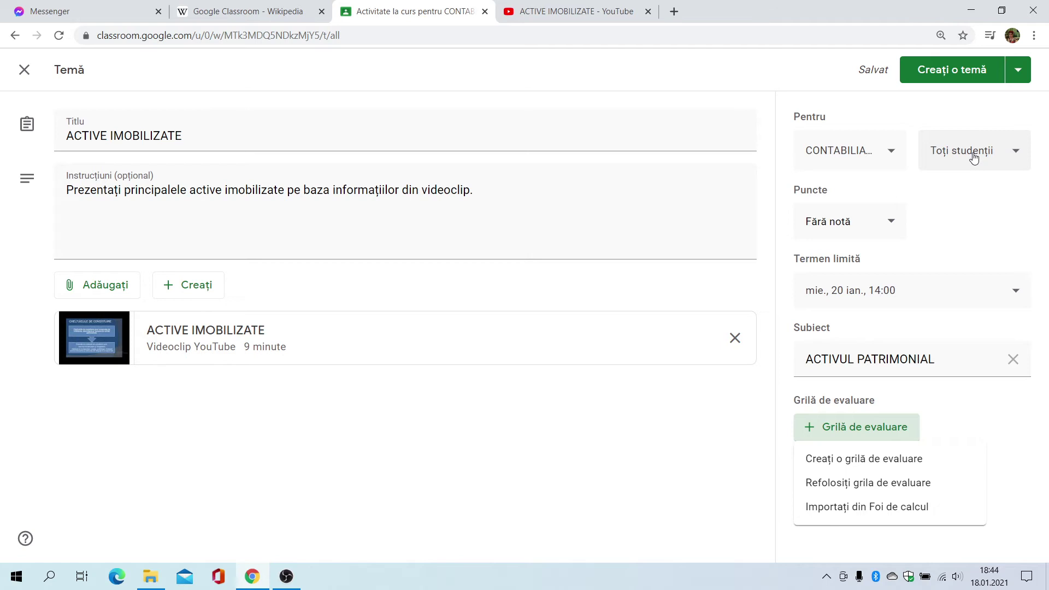
pyautogui.click(942, 71)
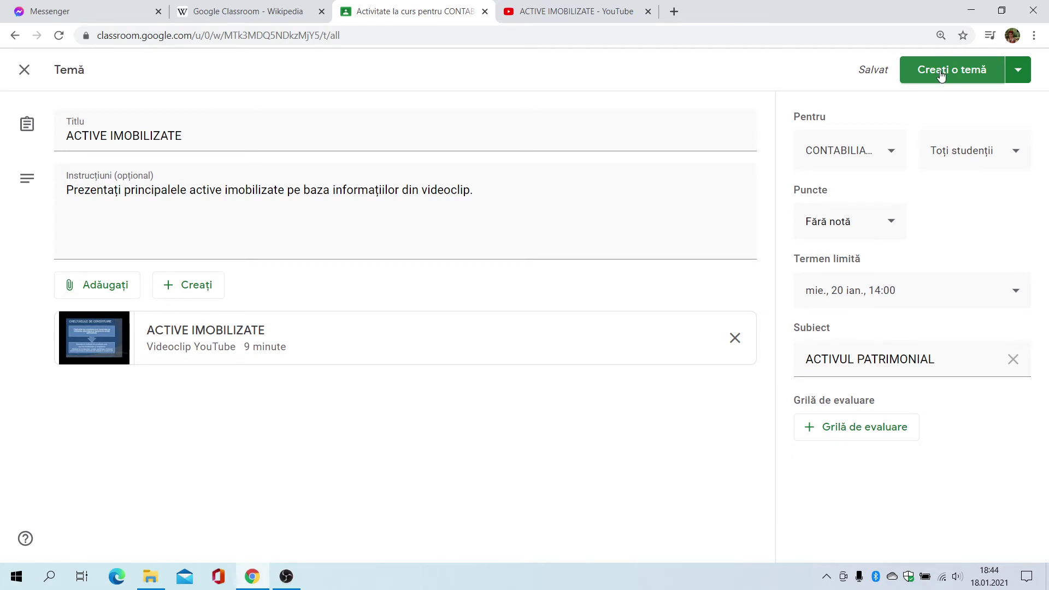
pyautogui.click(942, 71)
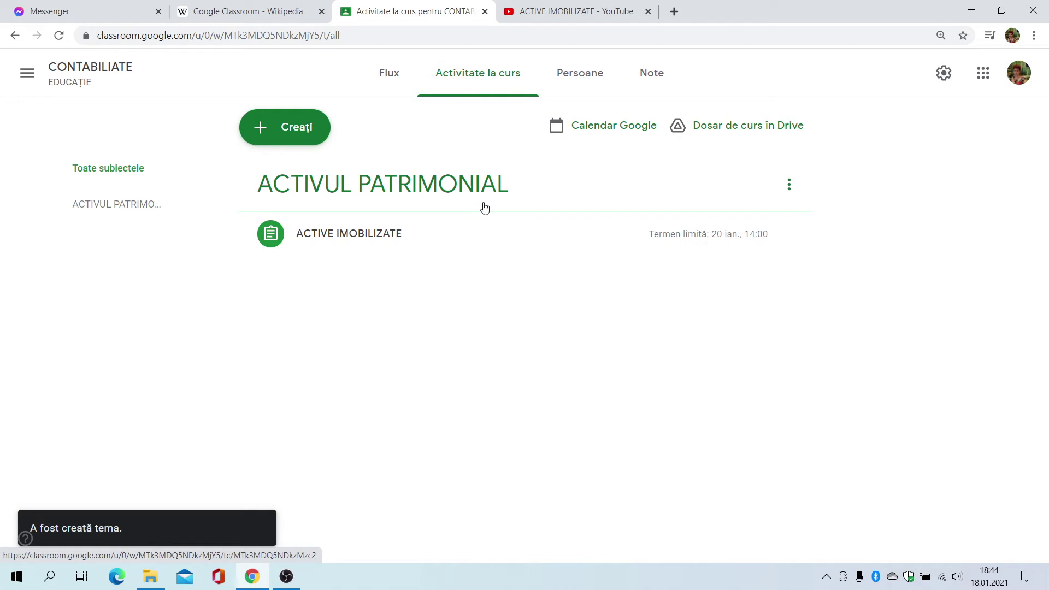
# Start a new quiz assignment with a Blank Quiz form attached and title it CONTABILITATEA SALARIILOR.
pyautogui.click(267, 124)
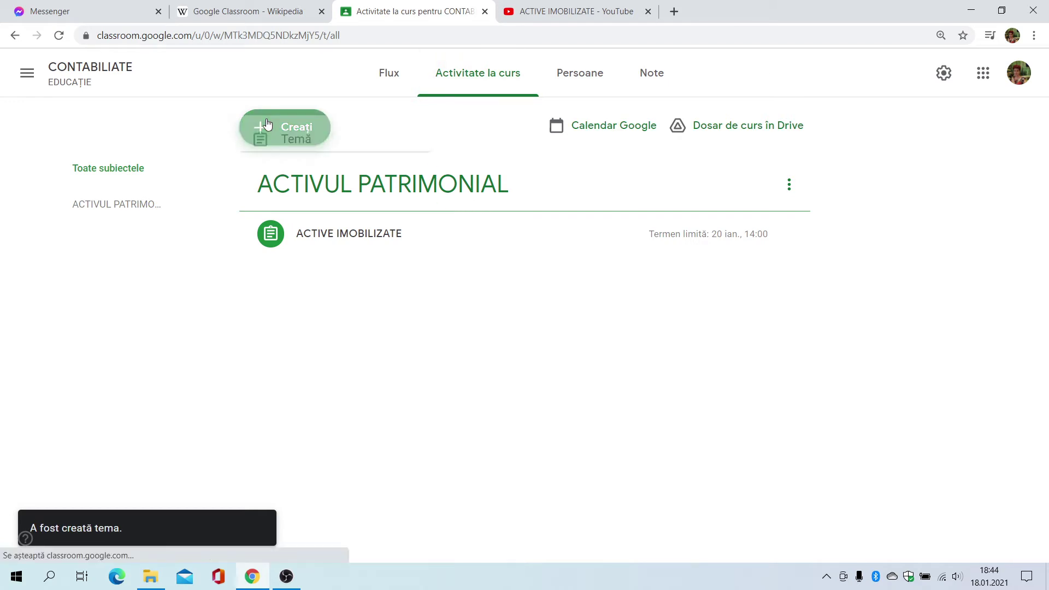
pyautogui.click(287, 215)
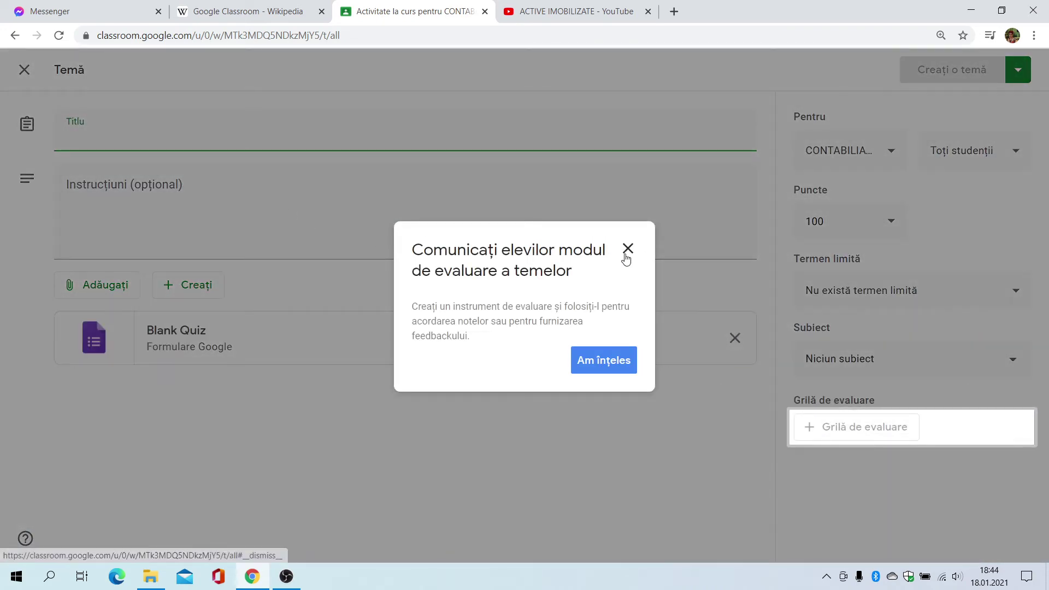
pyautogui.click(608, 366)
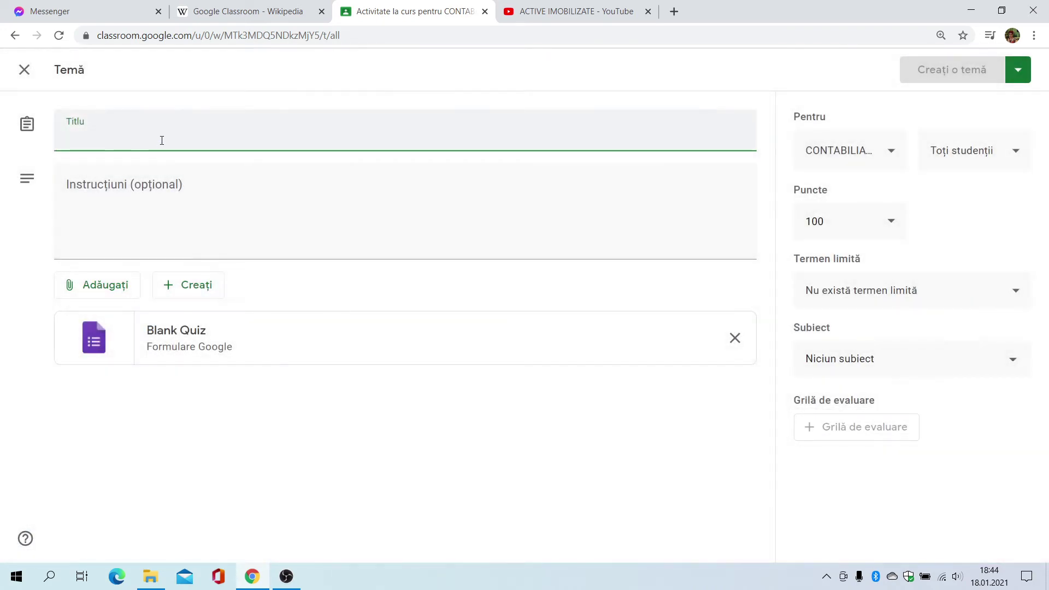
pyautogui.write('CO')
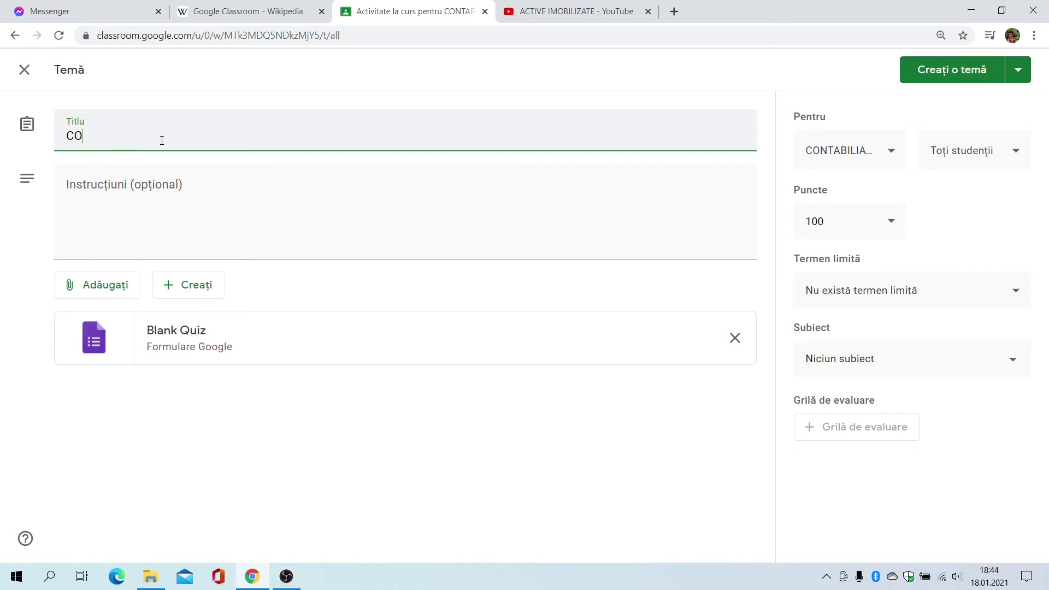
pyautogui.write('NTABILITATEA SAL')
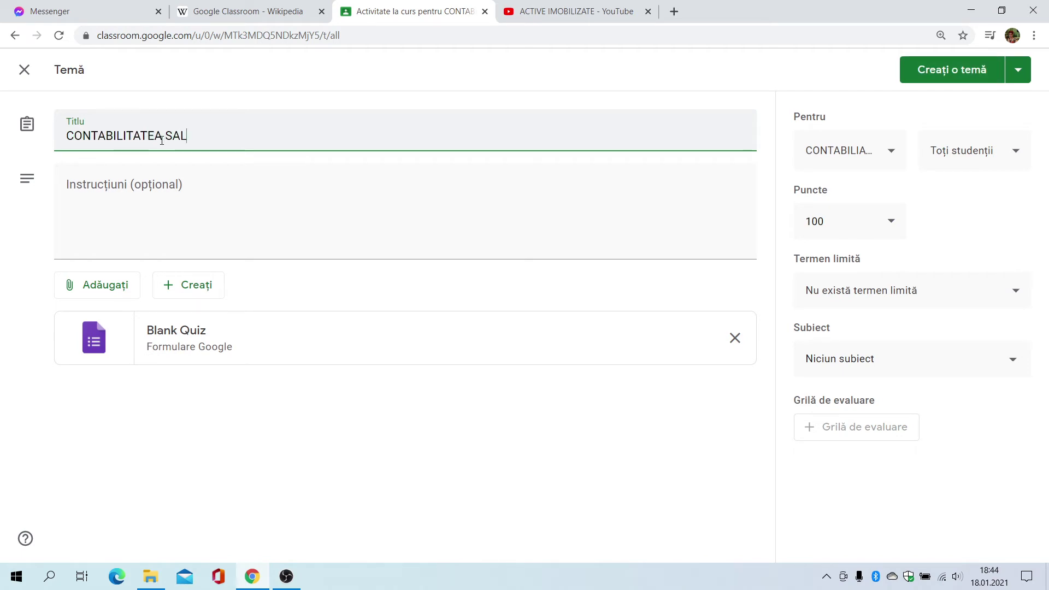
pyautogui.write('ARIILOR')
pyautogui.click(126, 208)
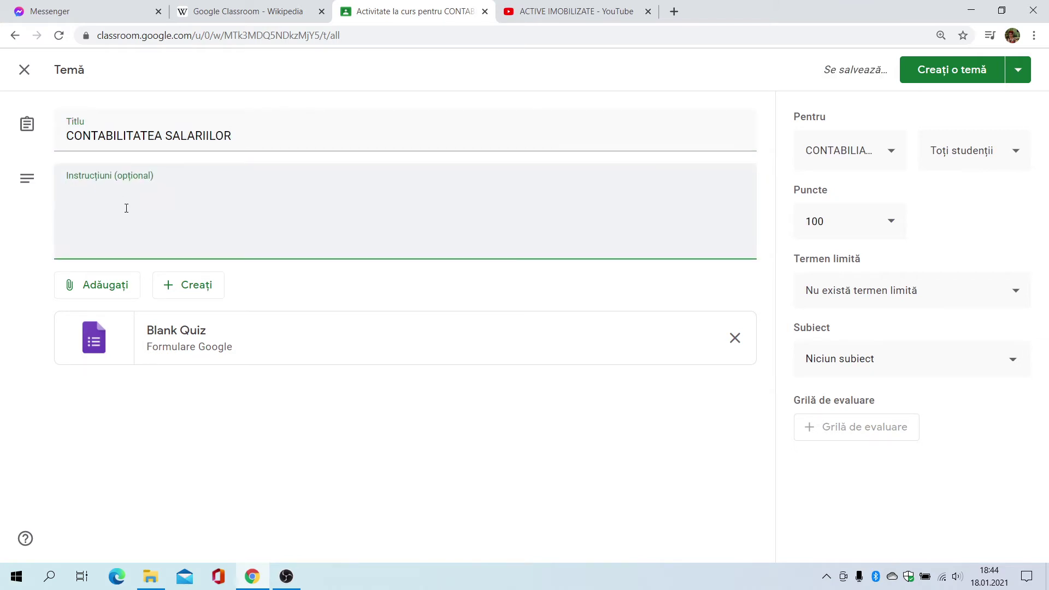
# Enter the assignment instructions "Rezolvați testul ." with "Instrucțiuni de rezolvare:" on the following line.
pyautogui.write('Rezol')
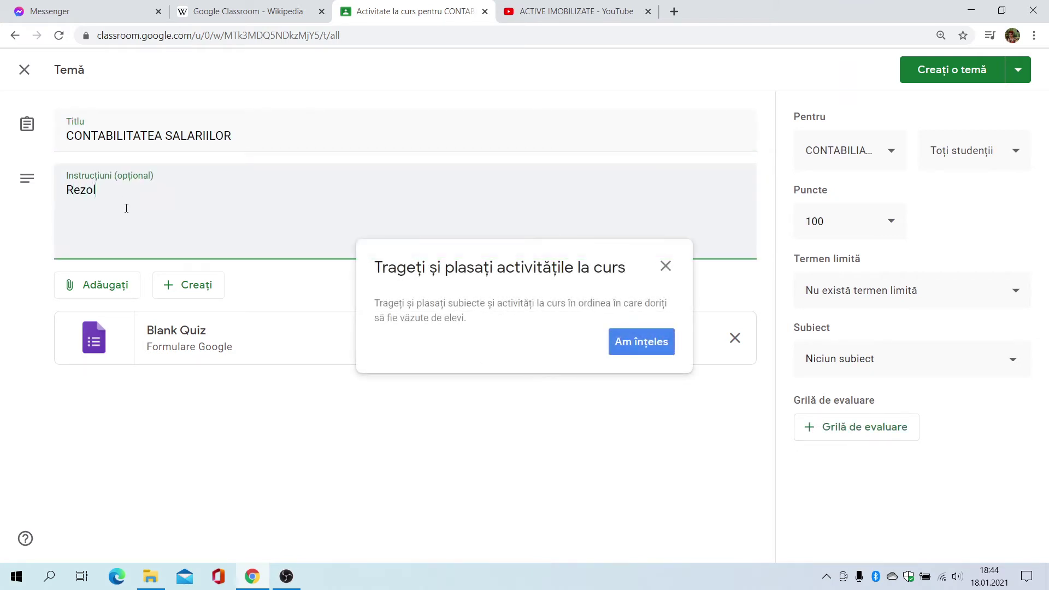
pyautogui.write('vați')
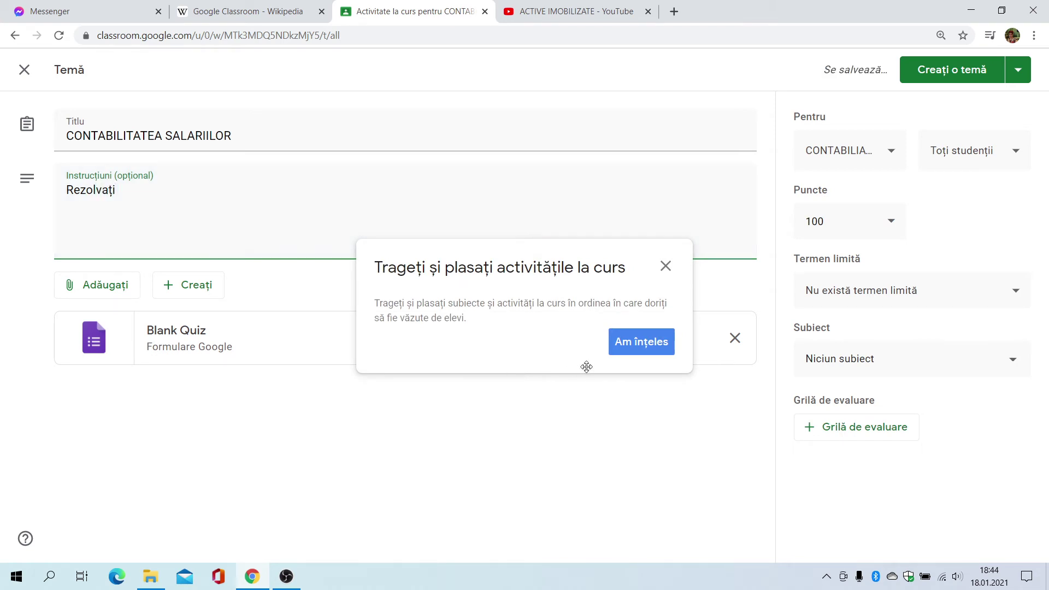
pyautogui.click(628, 348)
pyautogui.write('test')
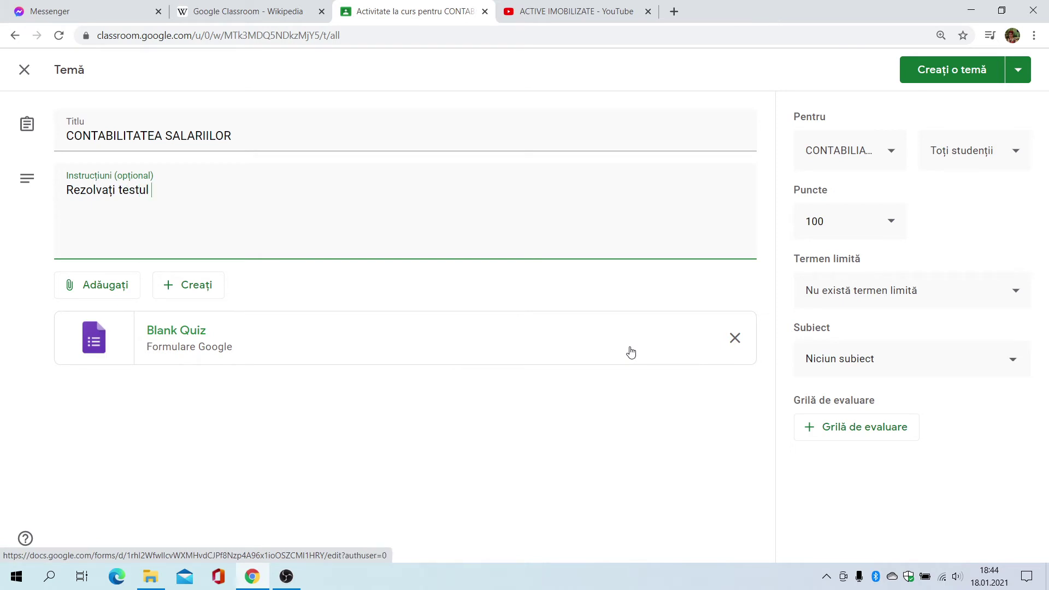
pyautogui.write('ul .')
pyautogui.press('Return')
pyautogui.write('Instrucțiuni de rez')
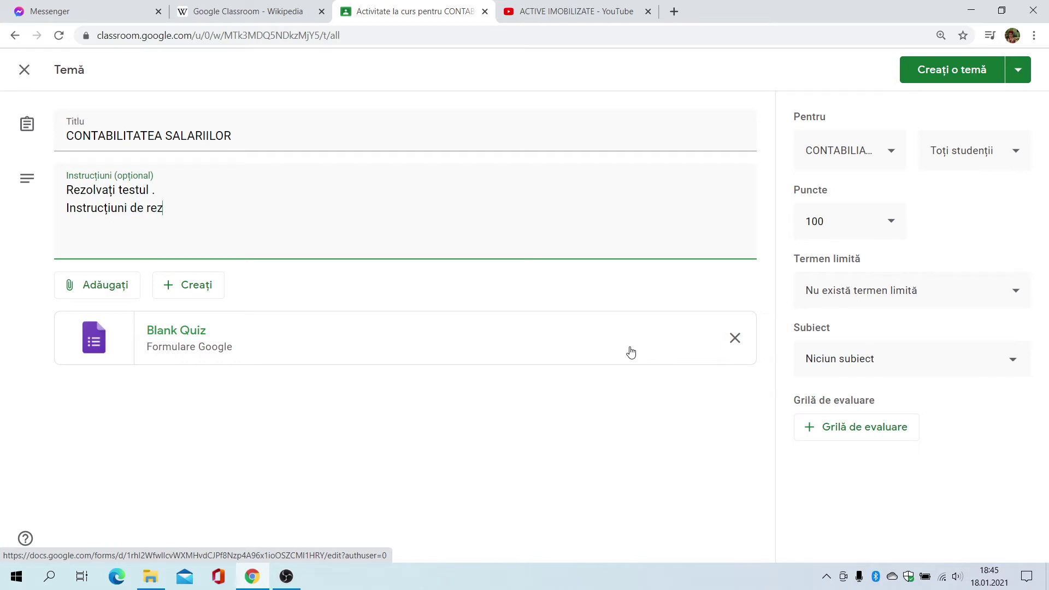
pyautogui.write('olvare:')
pyautogui.press('Return')
# Add the instruction line "- cercul presupune o singură variantă corectă de răspuns;" under the solving instructions heading.
pyautogui.write('- cercul pres')
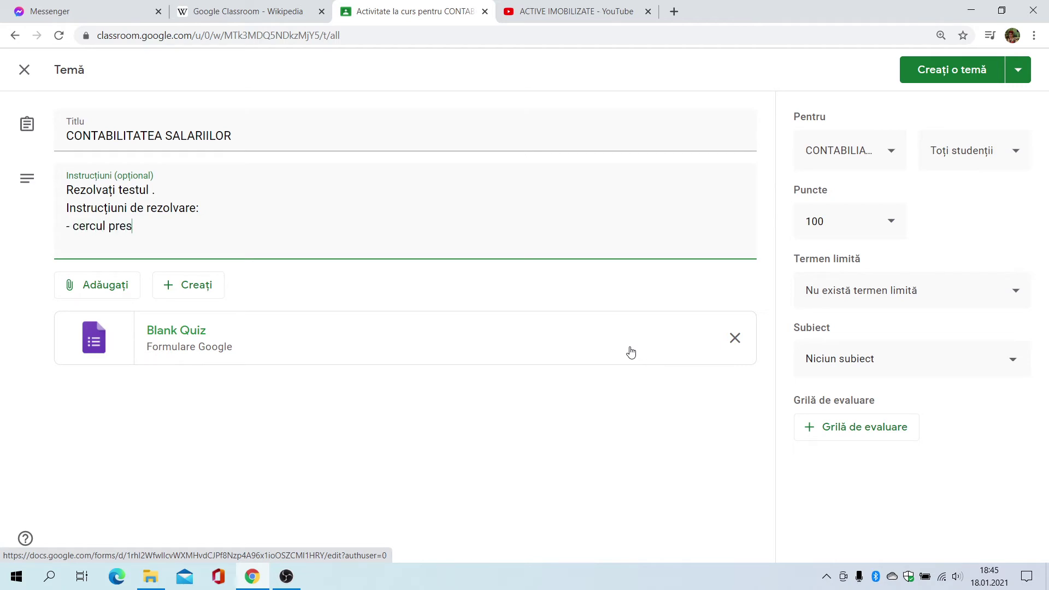
pyautogui.write('upune o singură')
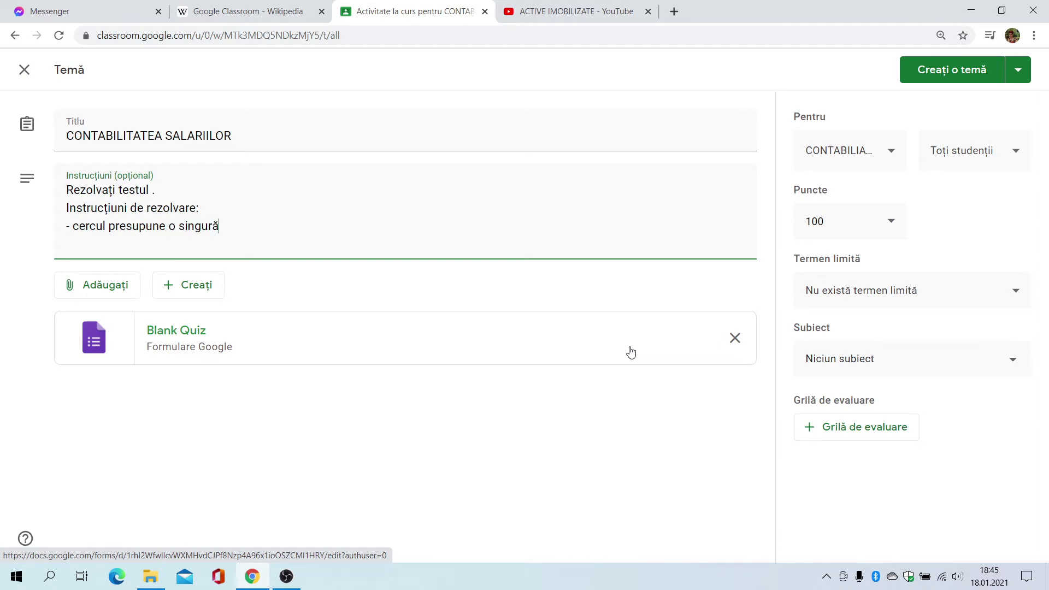
pyautogui.write(' variantă corectă de răspun')
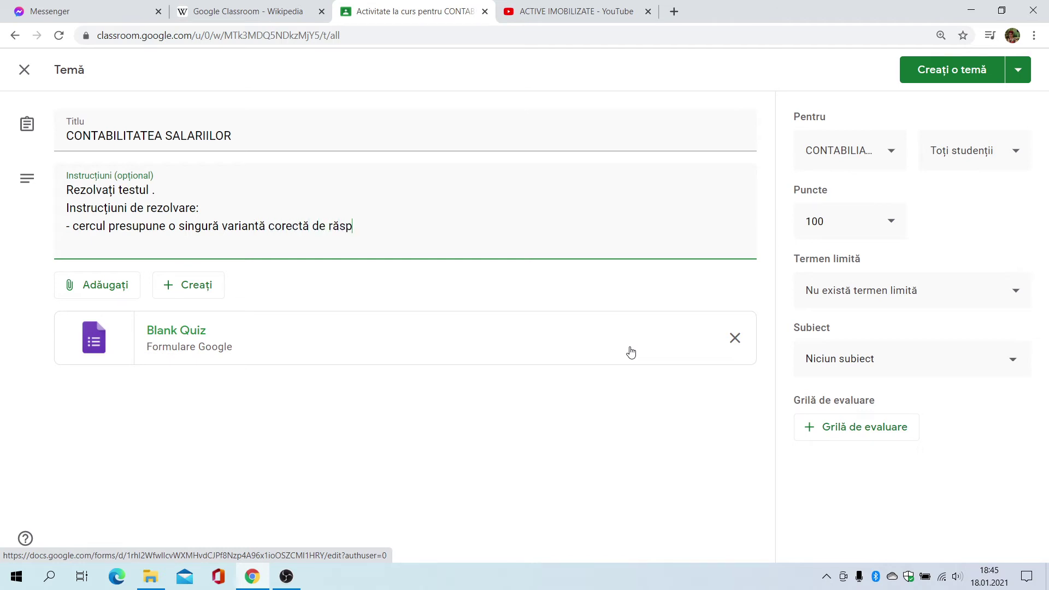
pyautogui.write('; ')
# Add a second instruction line reading "- pătratul presupune mai multe variante corecte de răspuns.".
pyautogui.write('-')
pyautogui.write(' pătra')
pyautogui.write('tul presup')
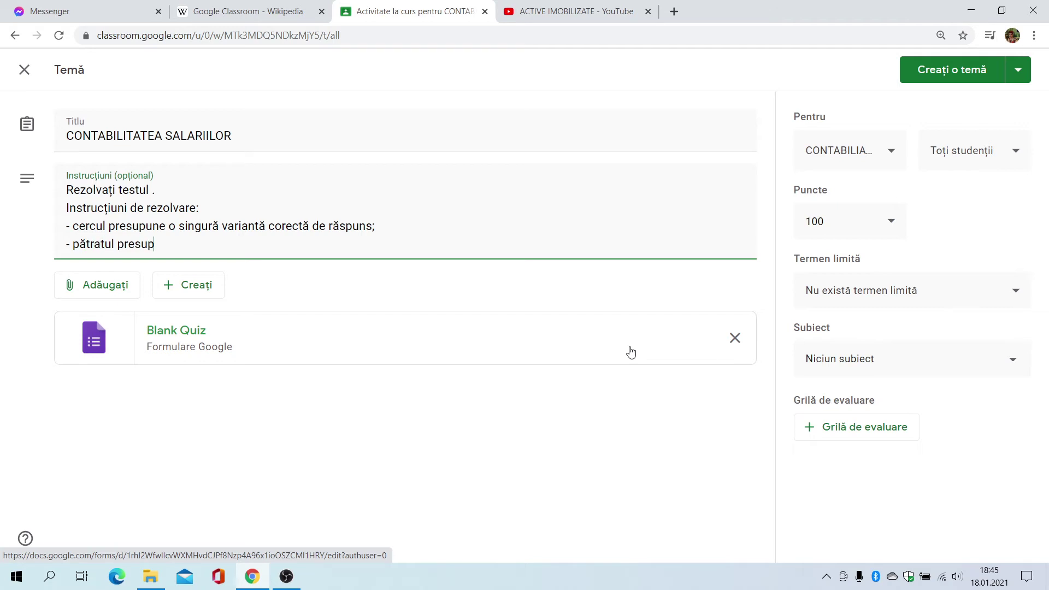
pyautogui.write('une mai multe va')
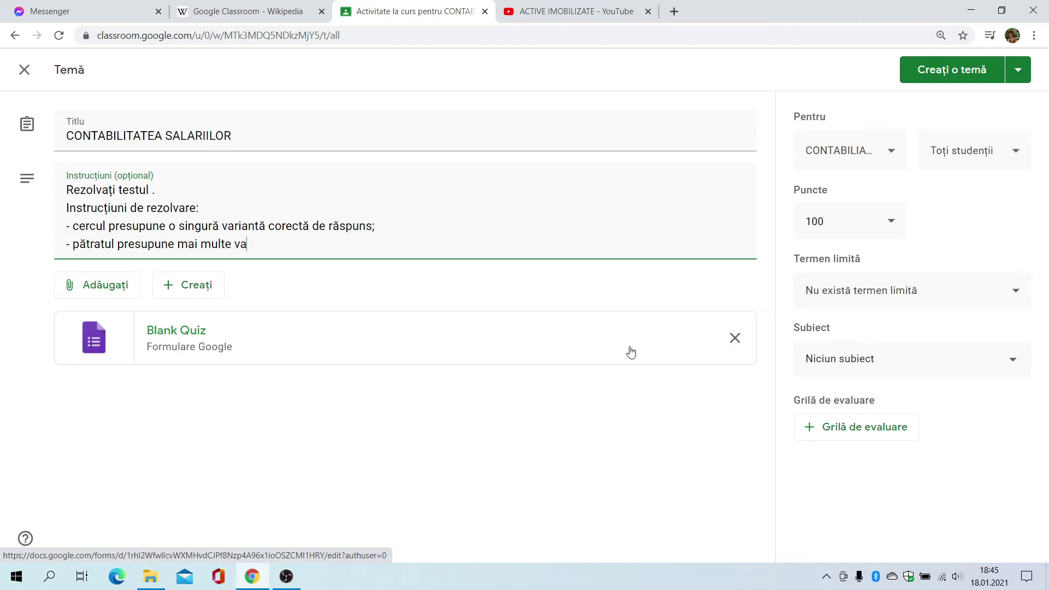
pyautogui.write('riante corecte de')
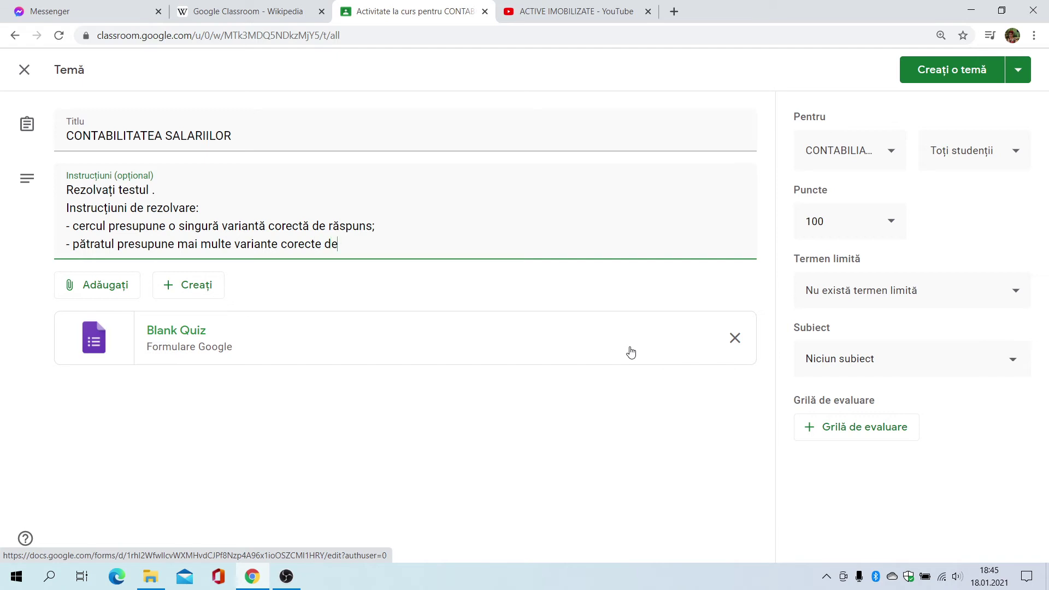
pyautogui.write(' răspuns.')
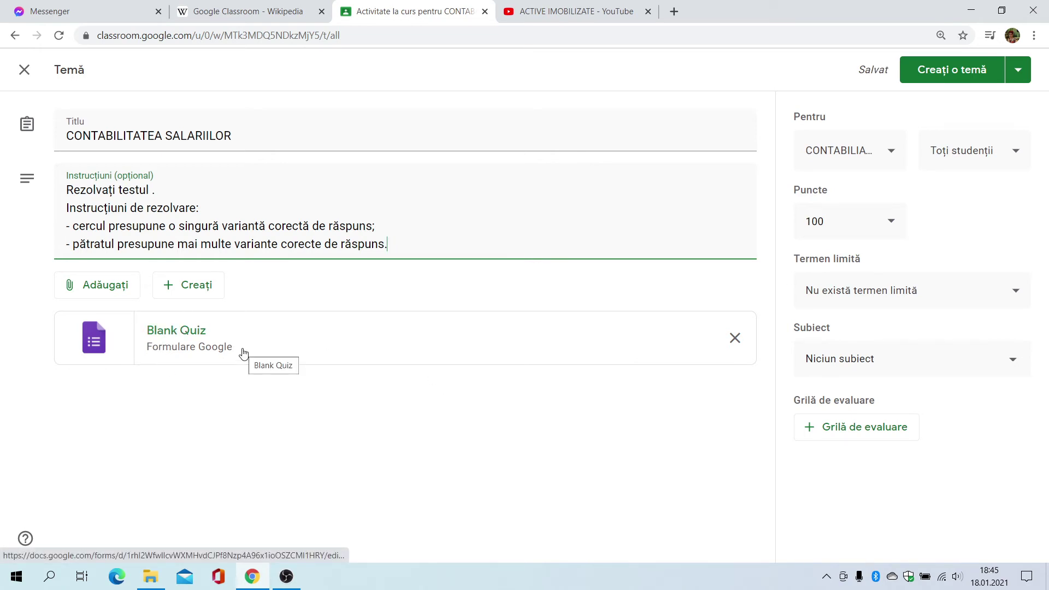
# Attach the XI D- CONTABILITATEA SALARIILOR form from Google Drive and remove the Blank Quiz attachment.
pyautogui.click(110, 293)
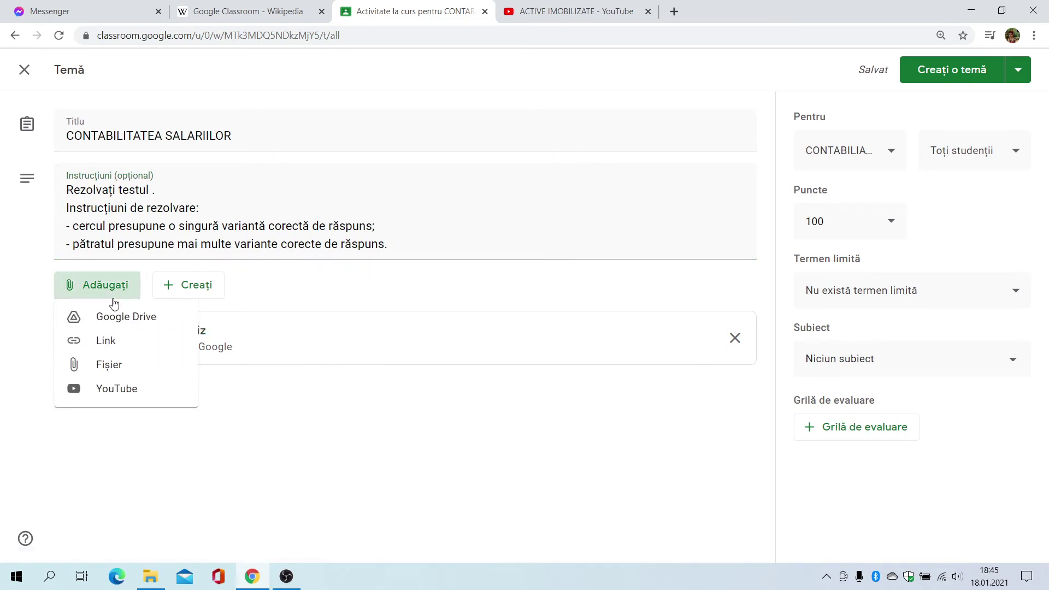
pyautogui.click(127, 319)
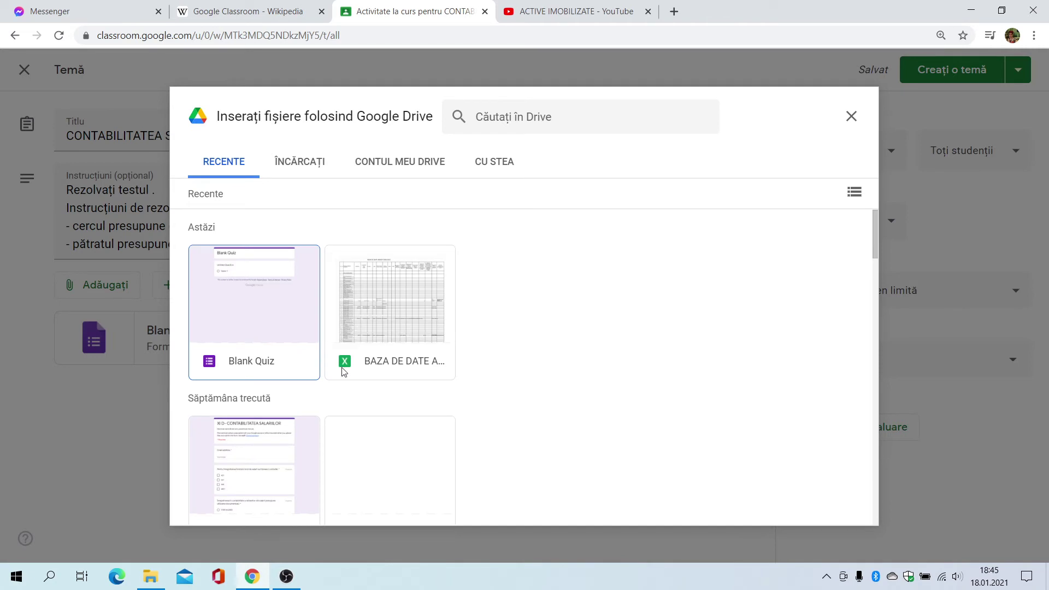
pyautogui.scroll(-3, 258, 437)
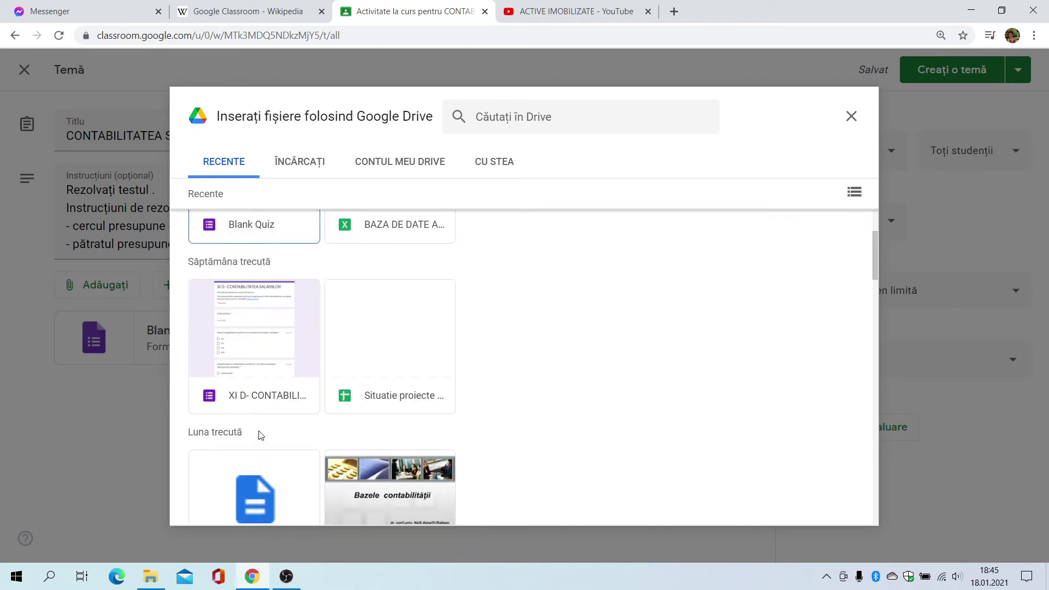
pyautogui.click(273, 350)
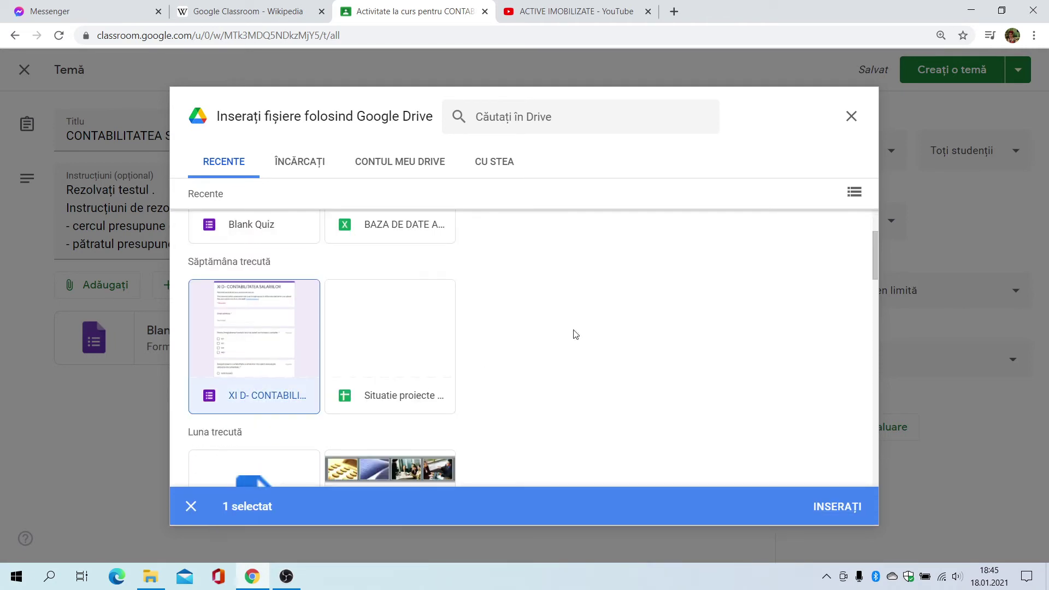
pyautogui.click(852, 513)
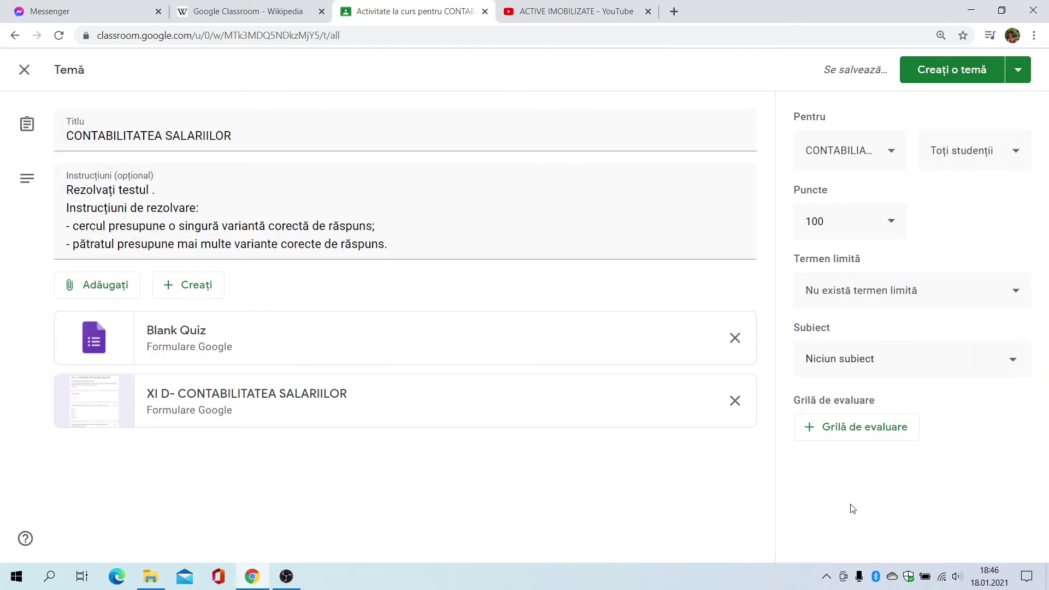
pyautogui.click(734, 338)
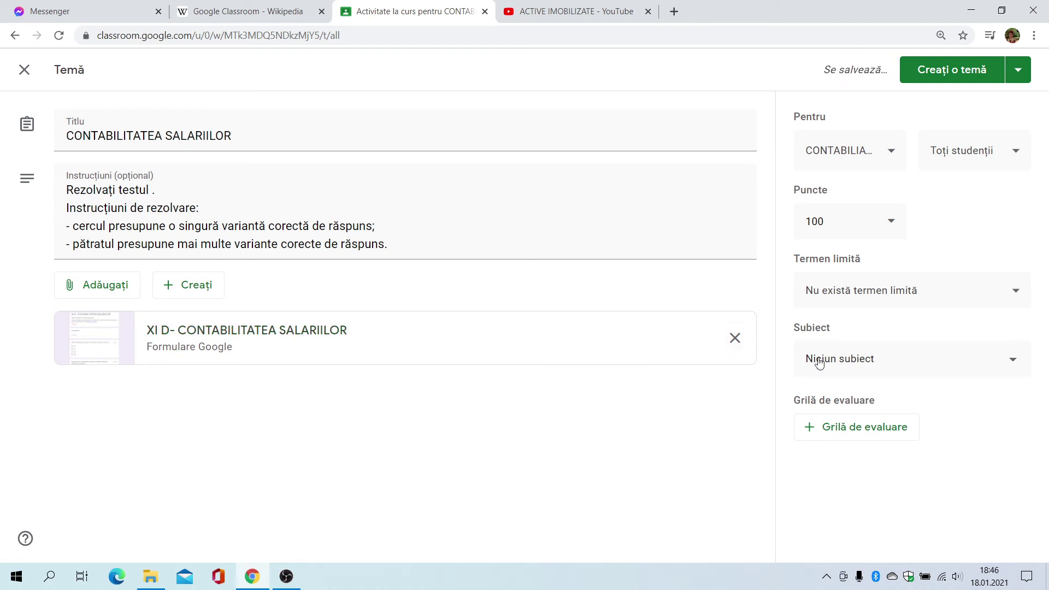
# Set the quiz assignment's due date to 20 January 2021 at 13:00.
pyautogui.click(869, 293)
pyautogui.click(855, 350)
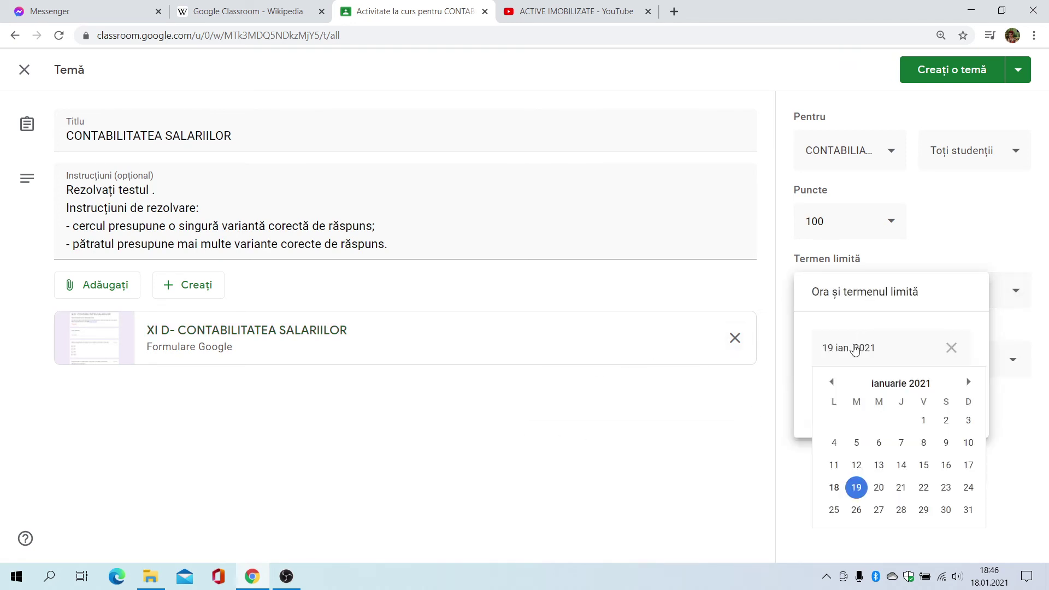
pyautogui.click(879, 487)
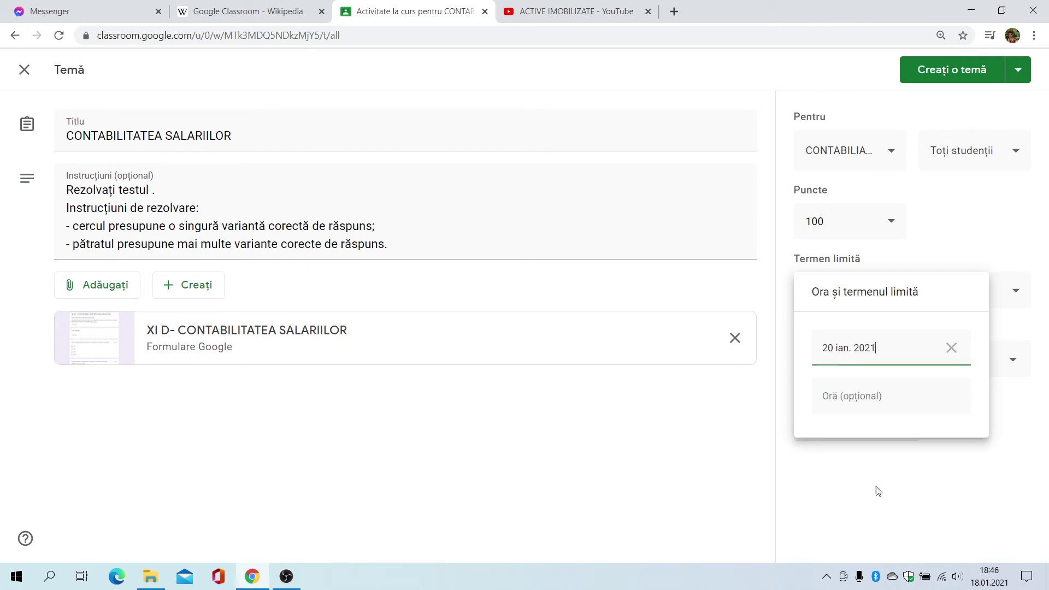
pyautogui.click(856, 402)
pyautogui.write('13:00')
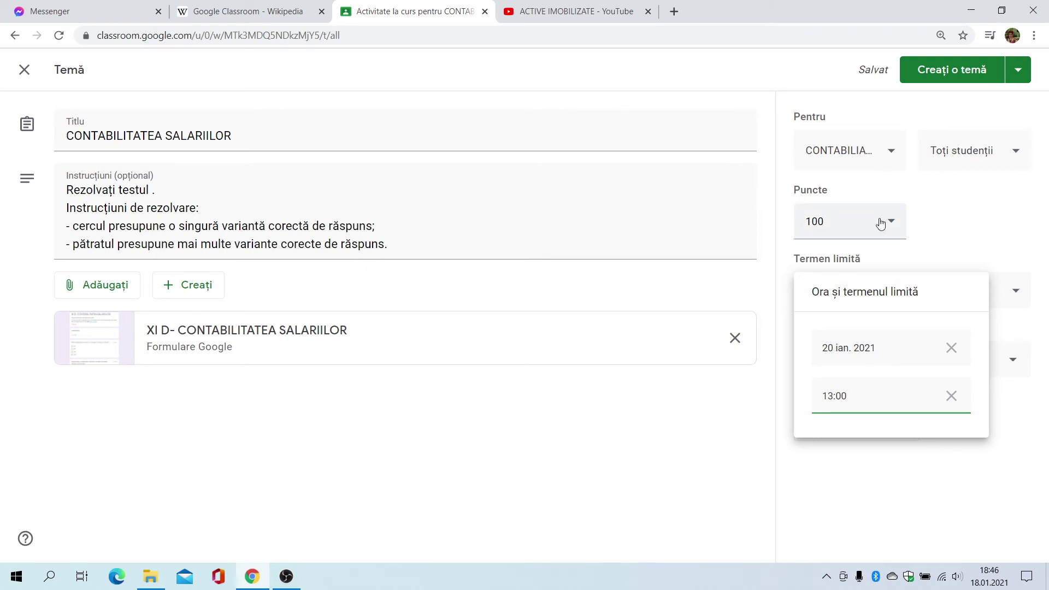
pyautogui.click(699, 421)
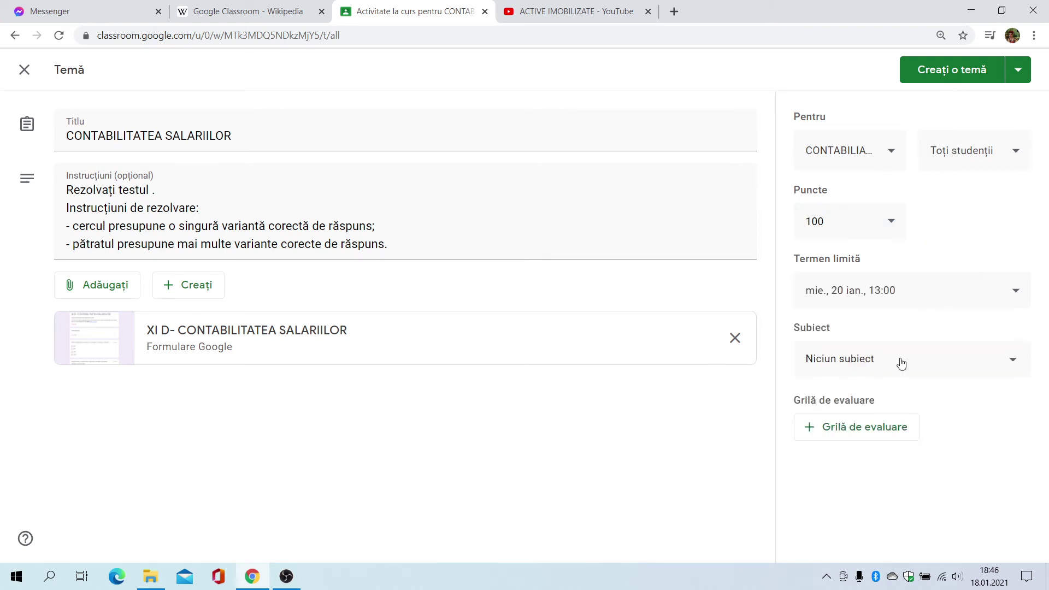
# Create the topic TESTE DE EVALUARE for the quiz assignment and publish the assignment.
pyautogui.click(869, 360)
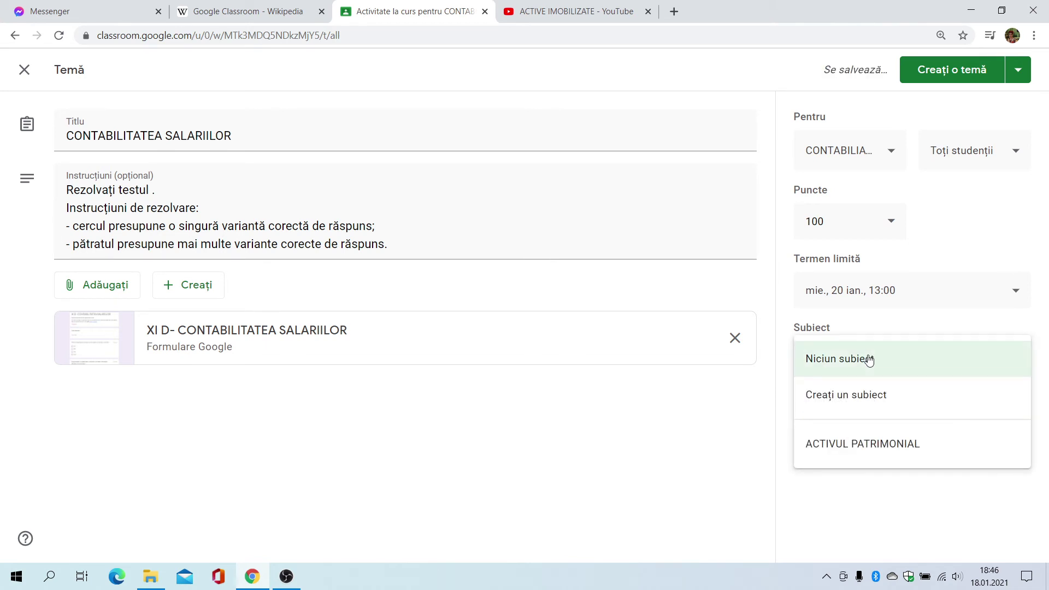
pyautogui.click(869, 402)
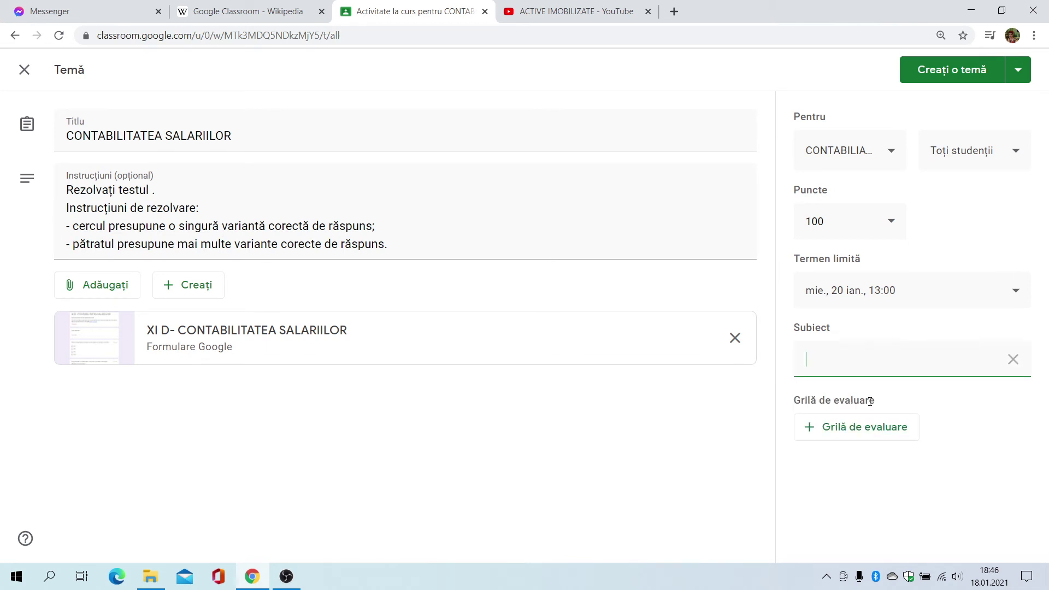
pyautogui.write('TESTE DE EVALUARE')
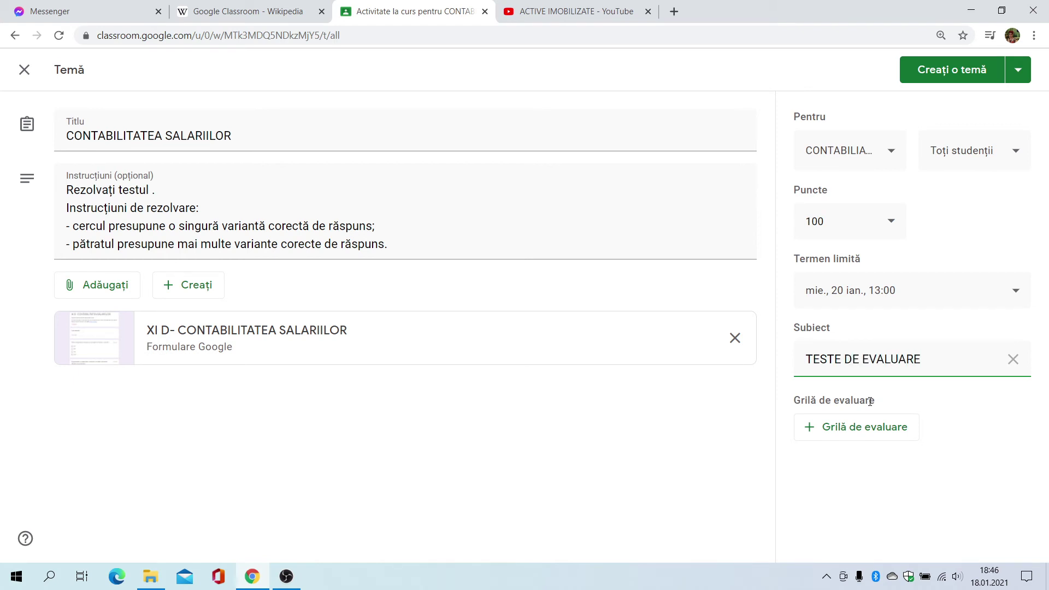
pyautogui.click(946, 70)
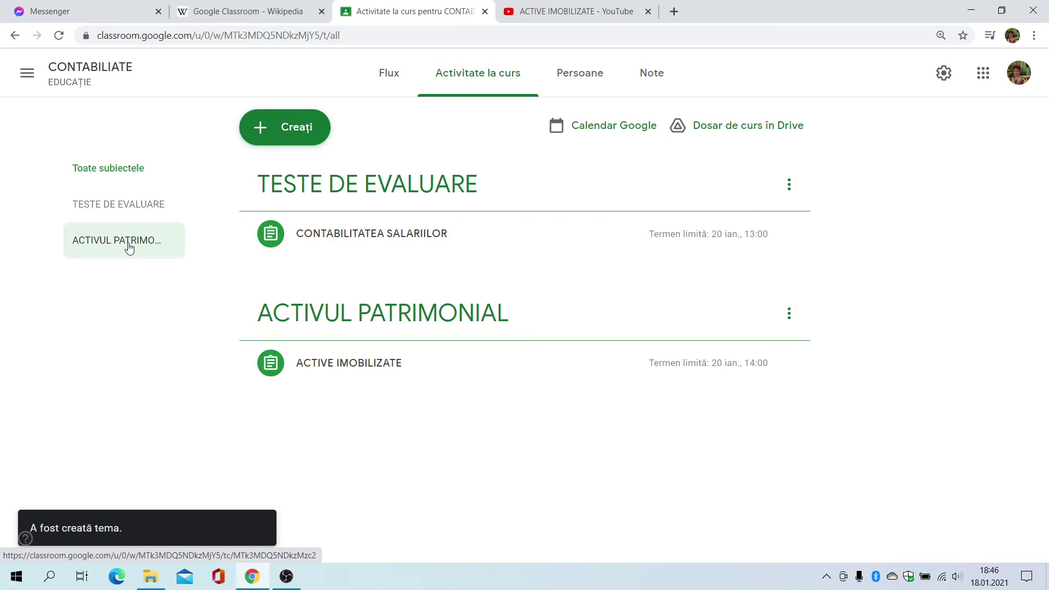
# View the posts under the topics TESTE DE EVALUARE and ACTIVUL PATRIMONIAL and return to the full classwork list.
pyautogui.click(134, 205)
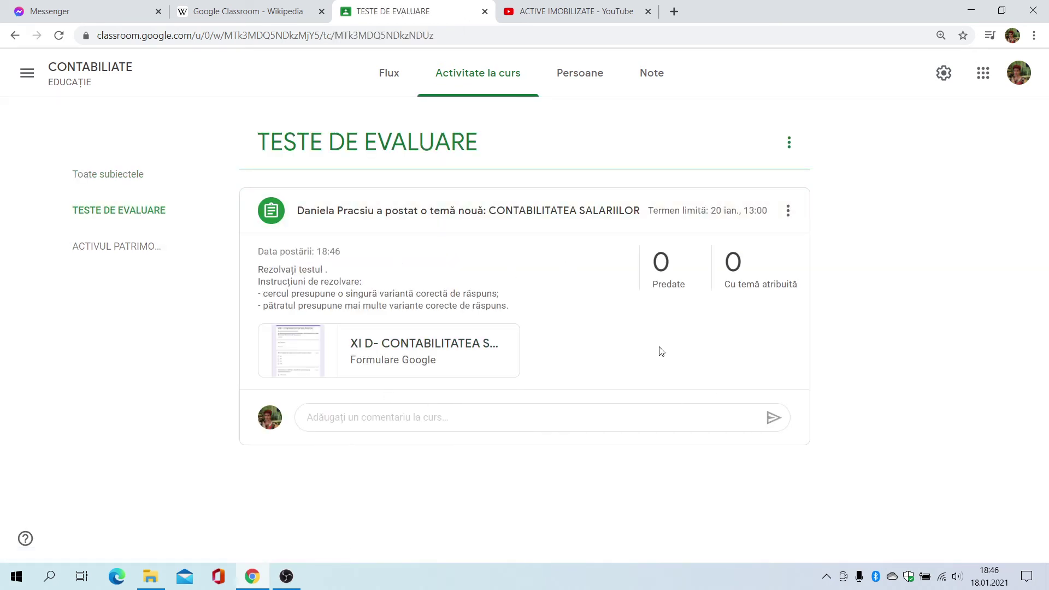
pyautogui.click(115, 246)
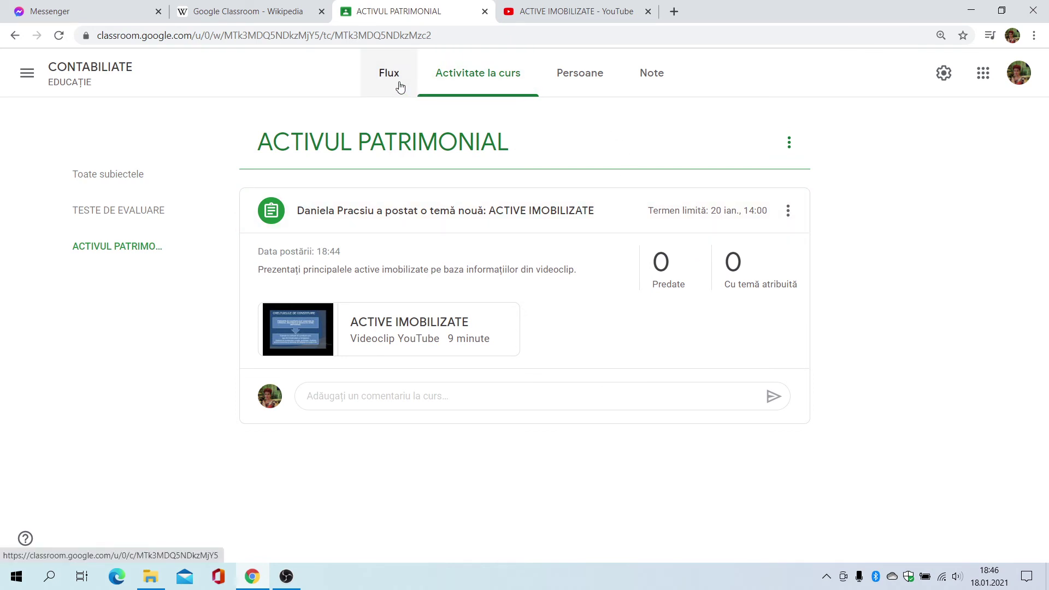
pyautogui.click(476, 81)
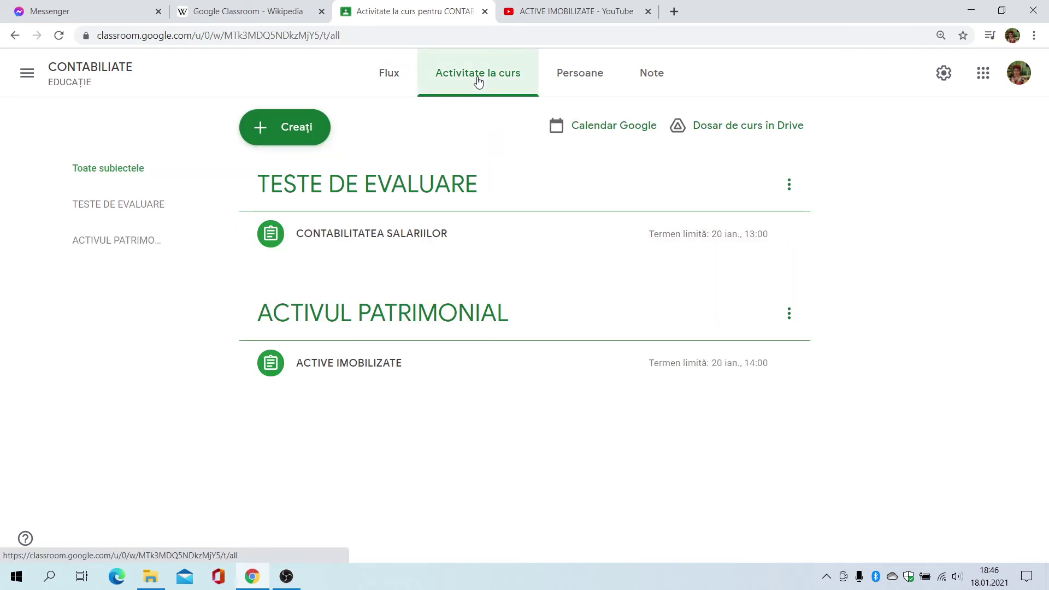
# Create a short-answer question reading "Care este diferența dintre terenuri și amenajări de terenuri?".
pyautogui.click(279, 129)
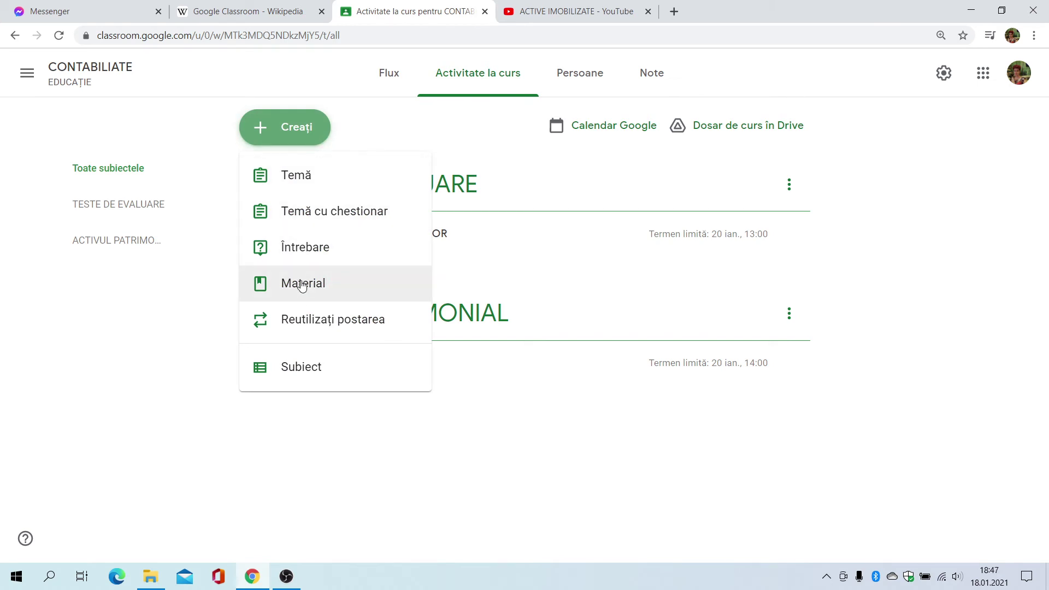
pyautogui.click(319, 250)
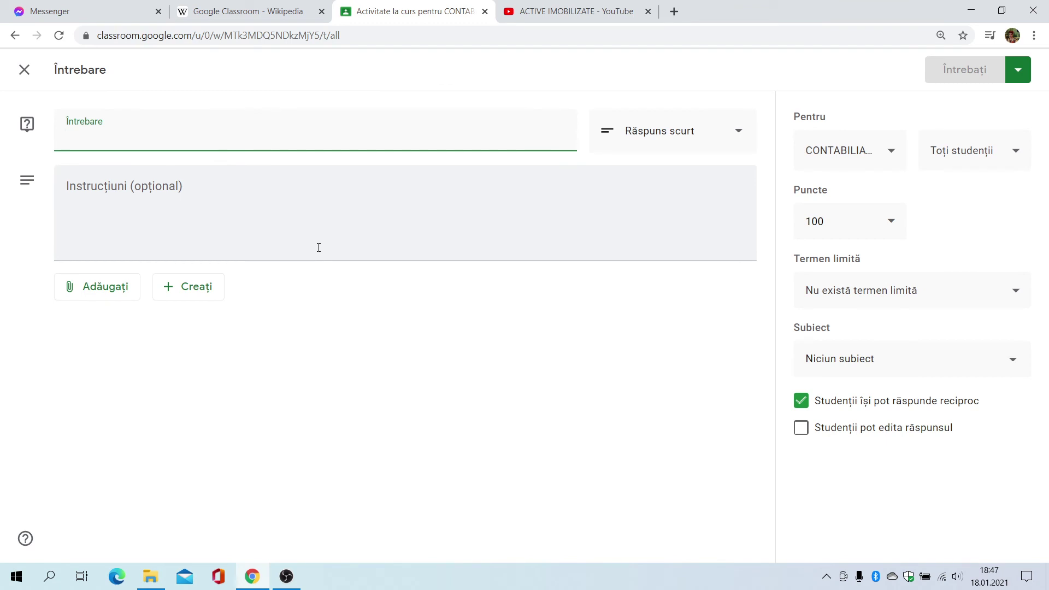
pyautogui.click(739, 141)
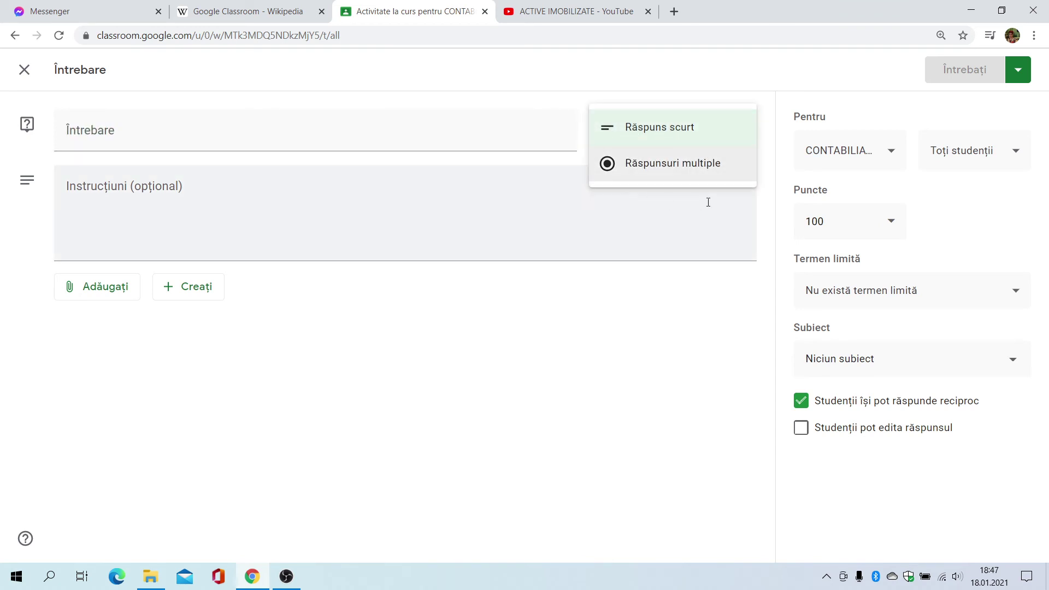
pyautogui.click(145, 136)
pyautogui.write('C')
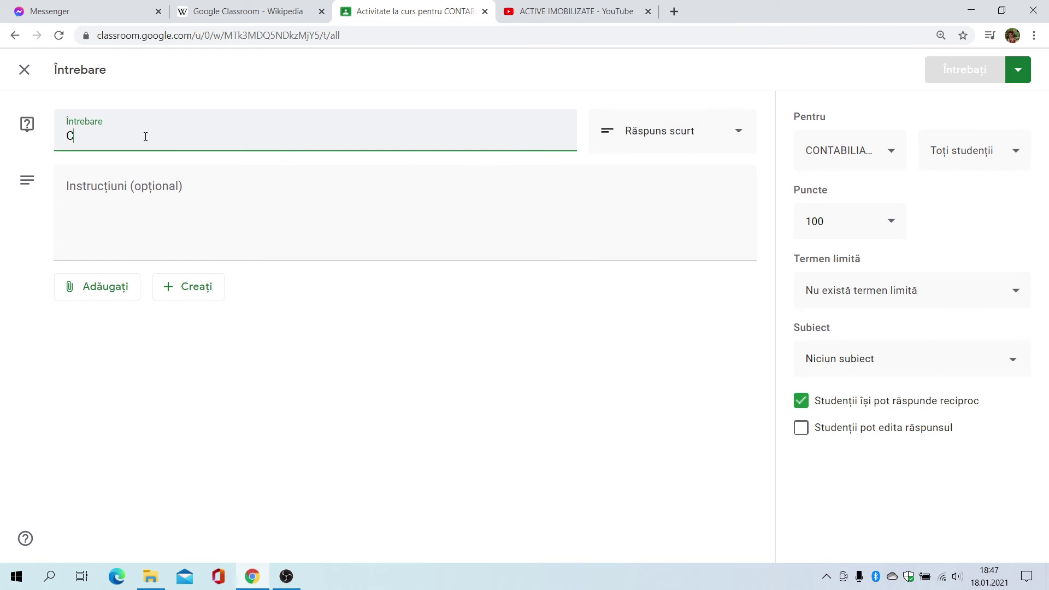
pyautogui.write('are este d')
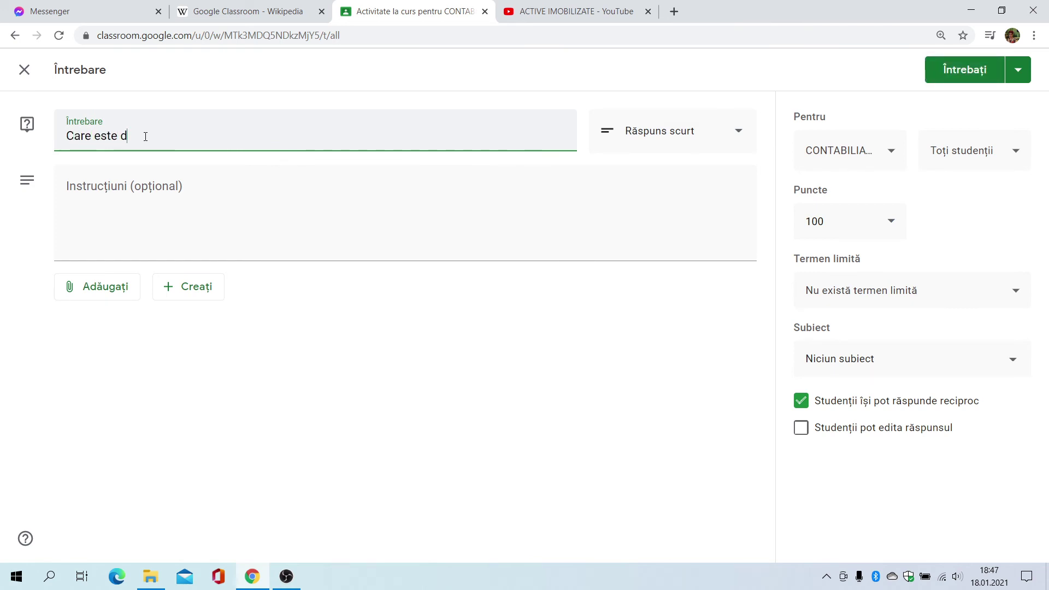
pyautogui.write('iferența dintre terenuri')
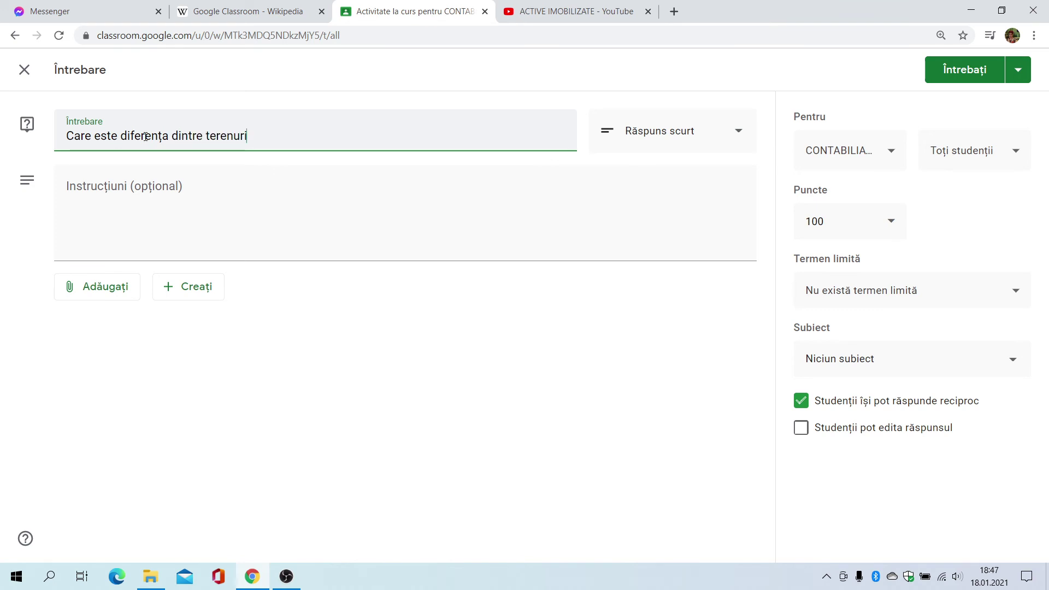
pyautogui.write(' și amenajăro')
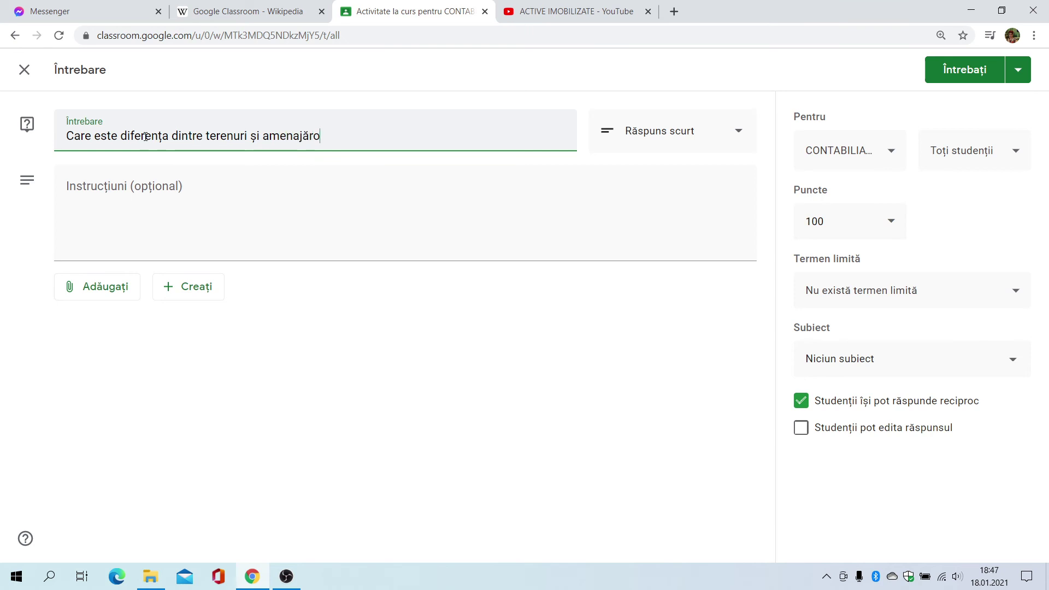
pyautogui.press('BackSpace')
pyautogui.write('i de terenuri')
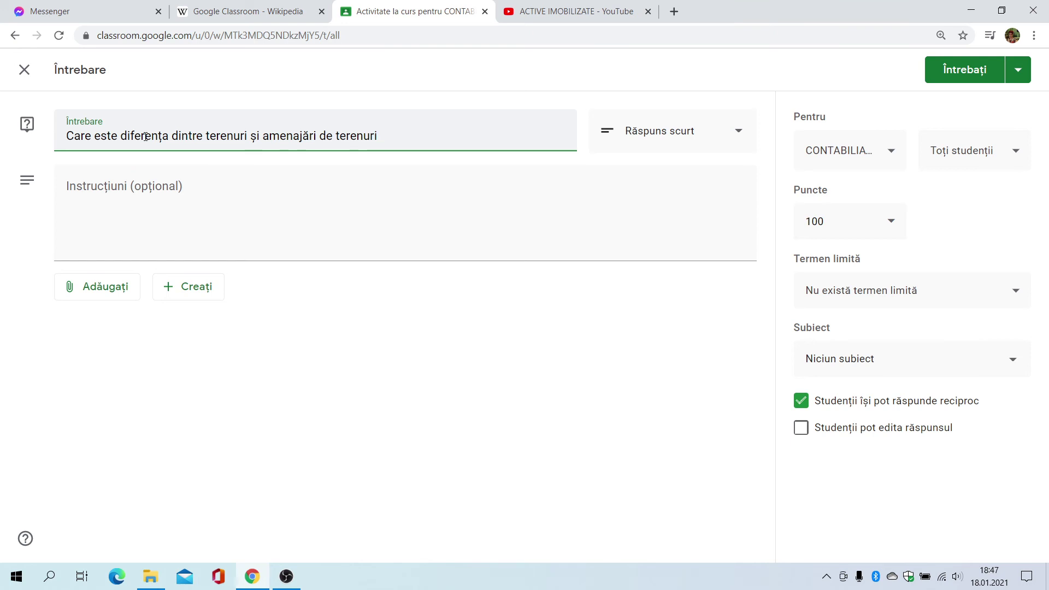
pyautogui.write('?')
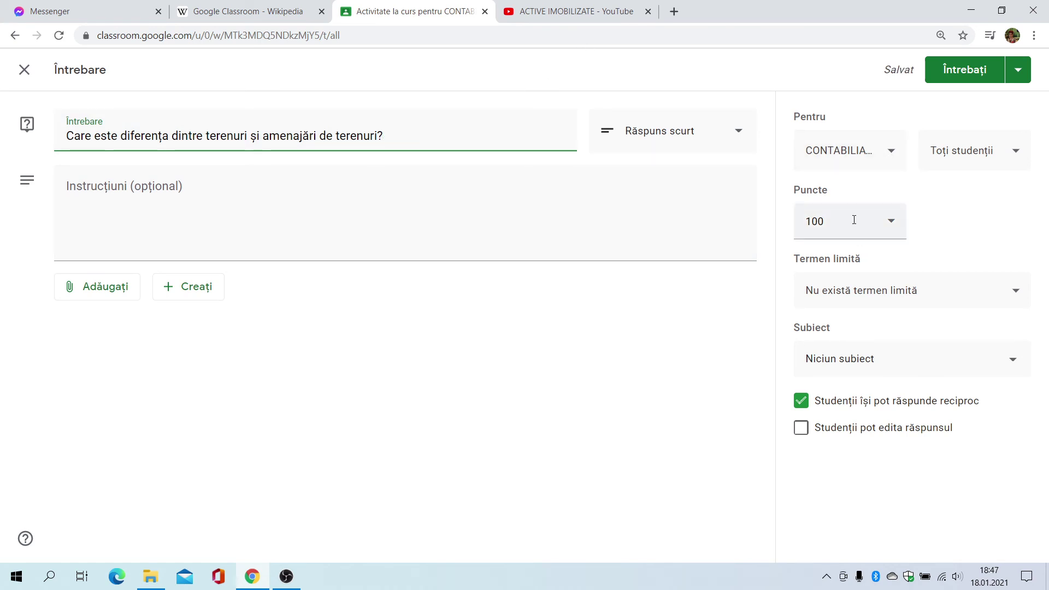
# Set the question's due date to 21 January 2021 at 09:00.
pyautogui.click(861, 291)
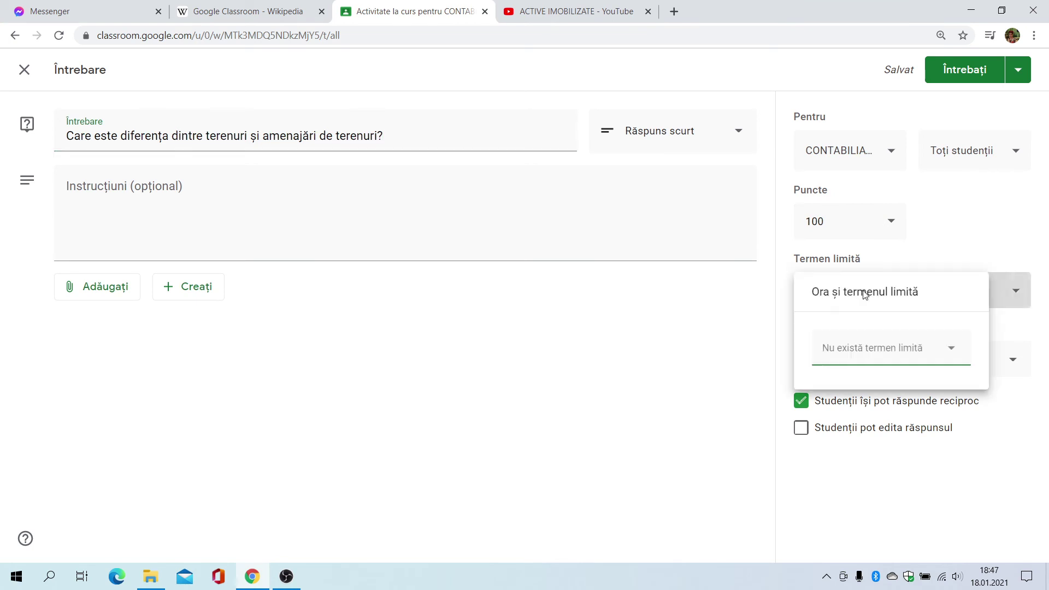
pyautogui.click(861, 349)
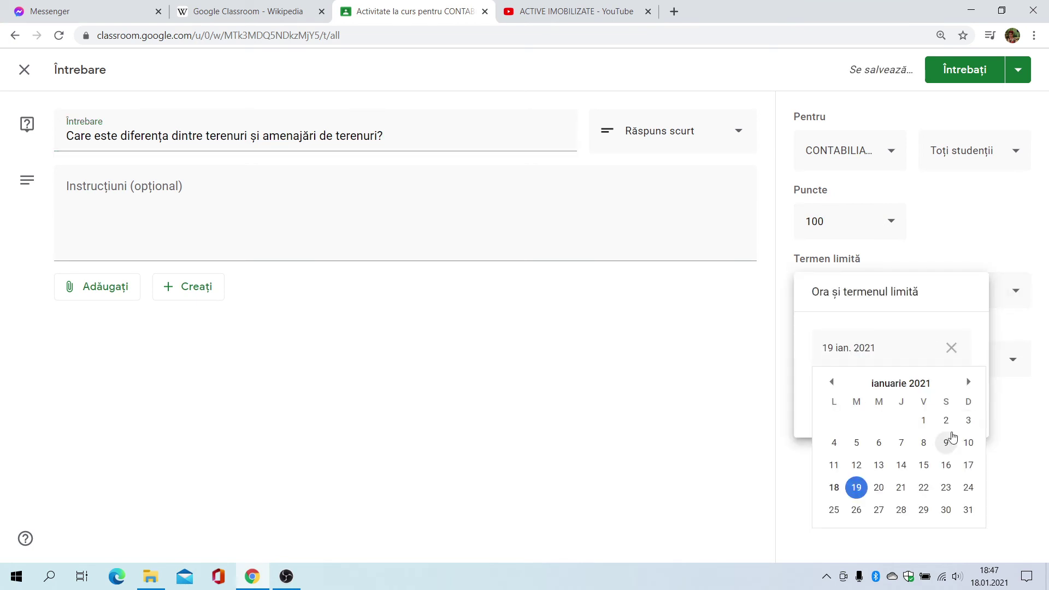
pyautogui.click(901, 488)
pyautogui.click(866, 402)
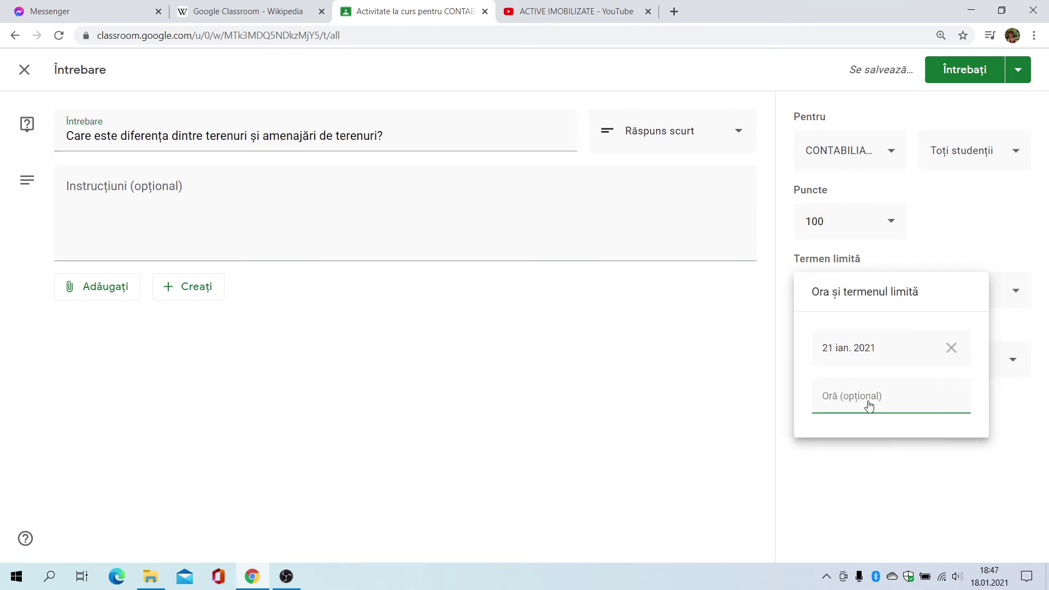
pyautogui.write('09:00')
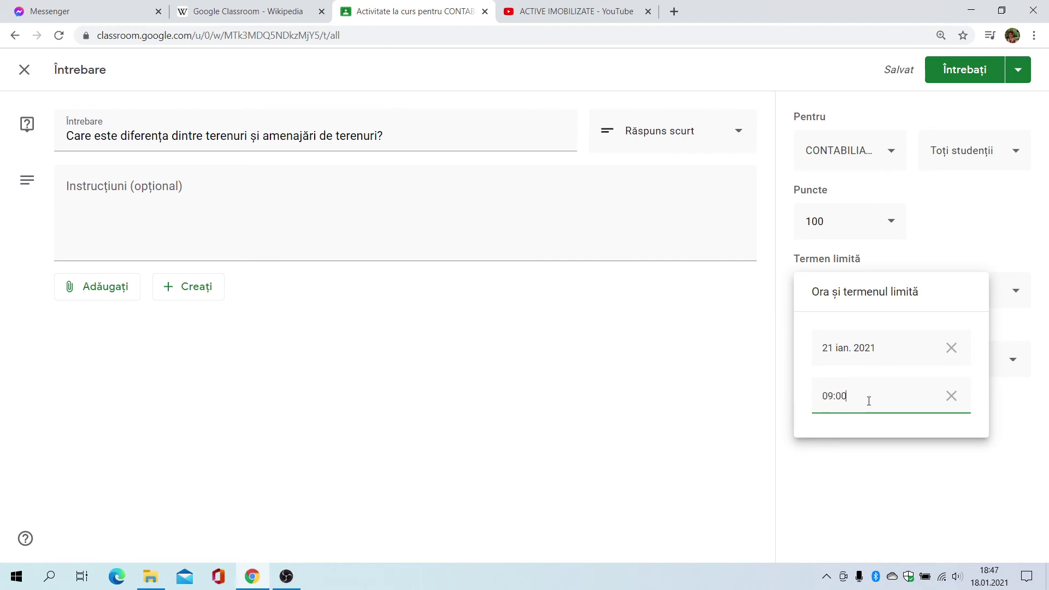
pyautogui.click(980, 210)
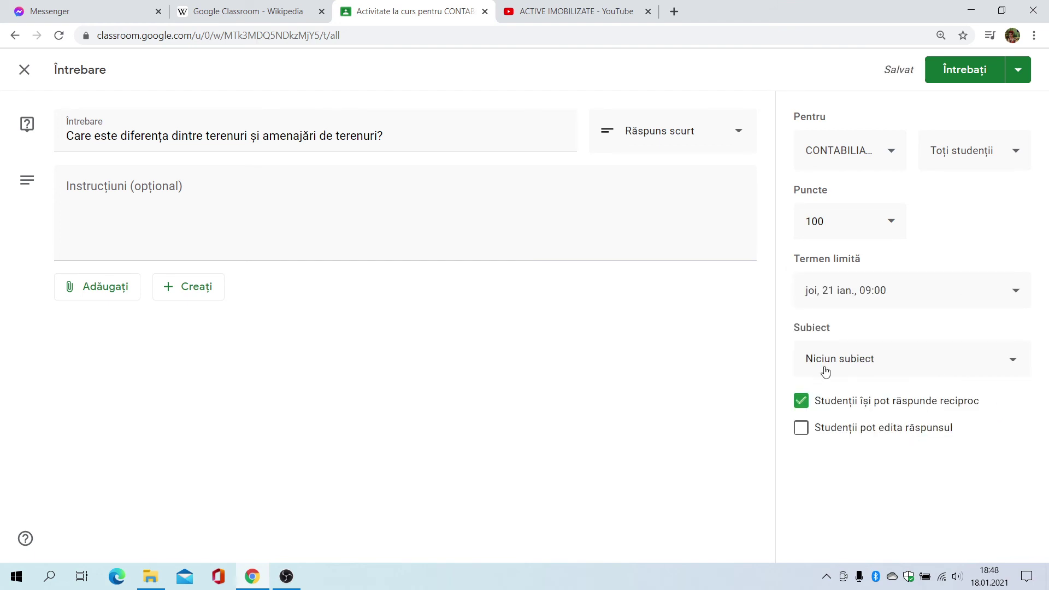
# Publish the question under the topic TESTE DE EVALUARE with students allowed to edit their answer.
pyautogui.click(802, 431)
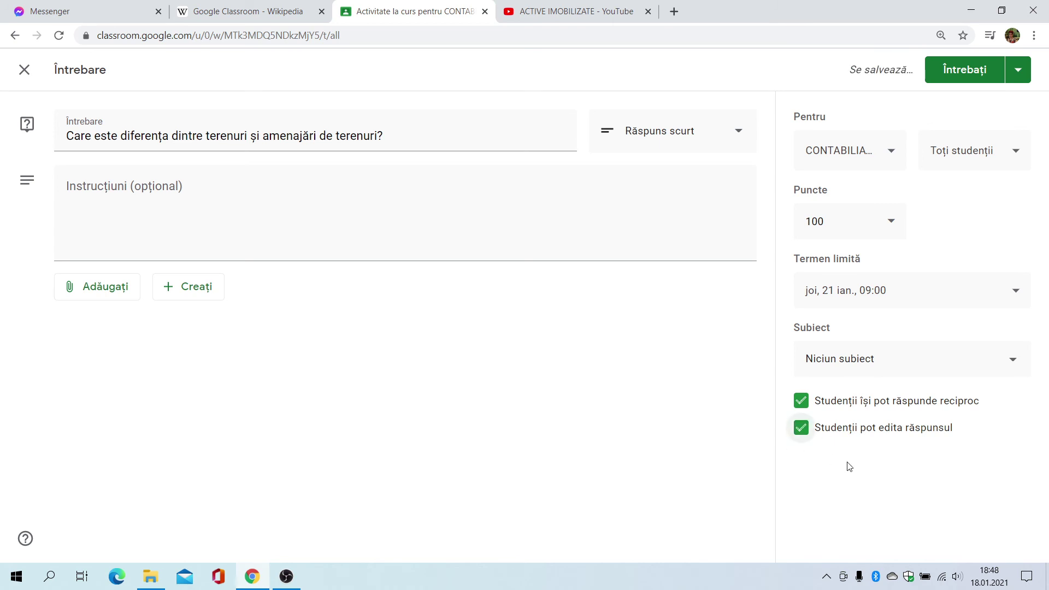
pyautogui.click(867, 362)
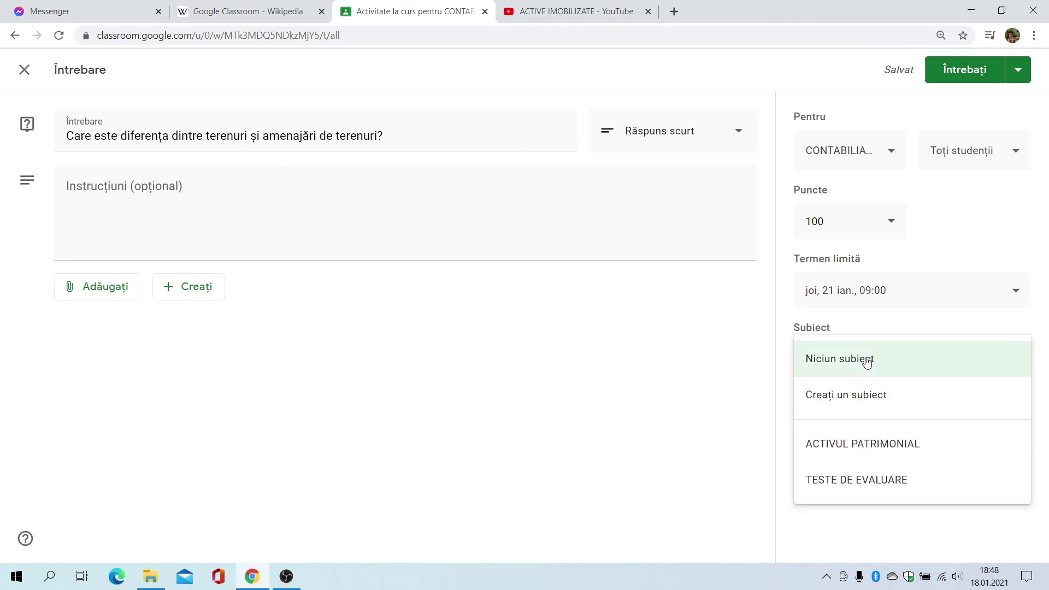
pyautogui.click(849, 483)
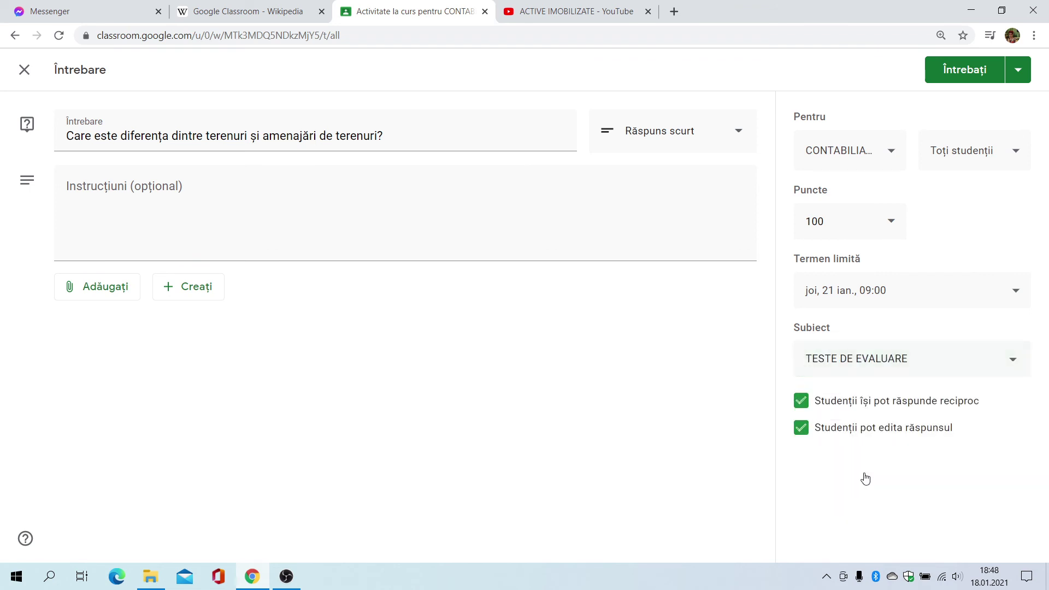
pyautogui.click(967, 78)
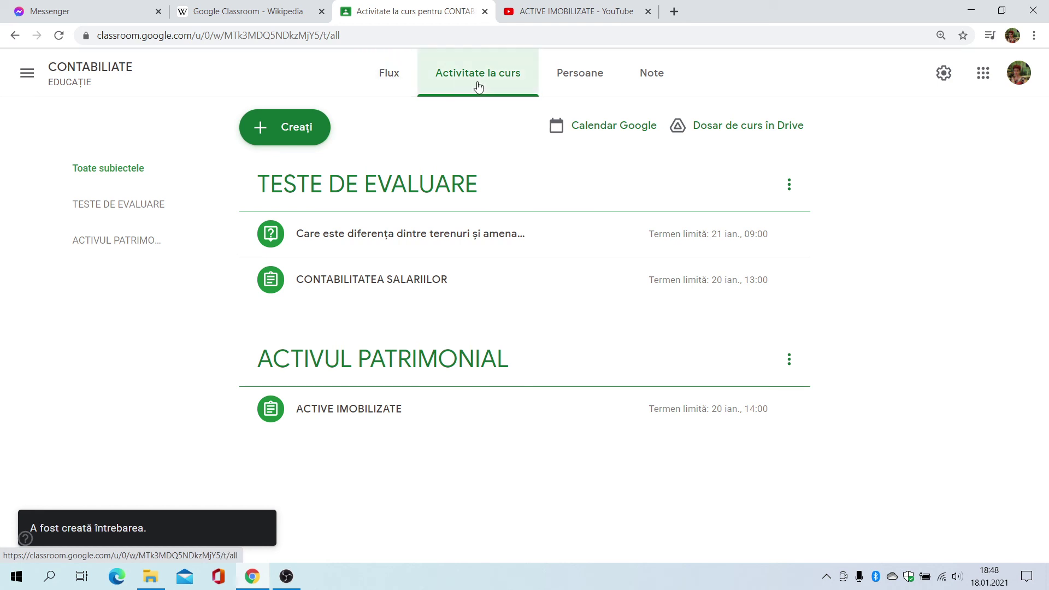
# Add a new classwork topic named ACTIE CIRCULANTE.
pyautogui.click(296, 127)
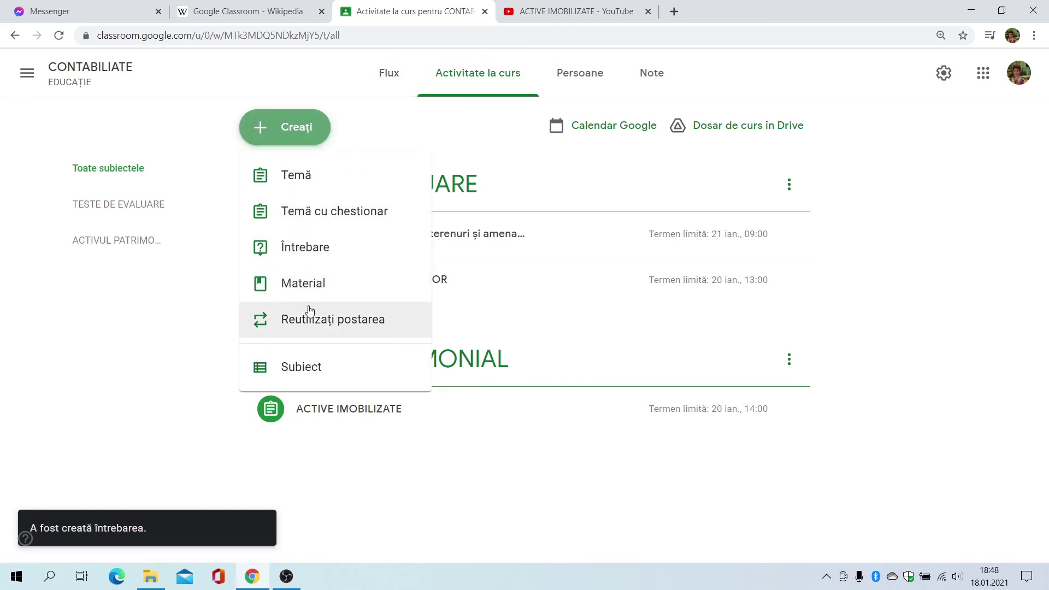
pyautogui.click(313, 371)
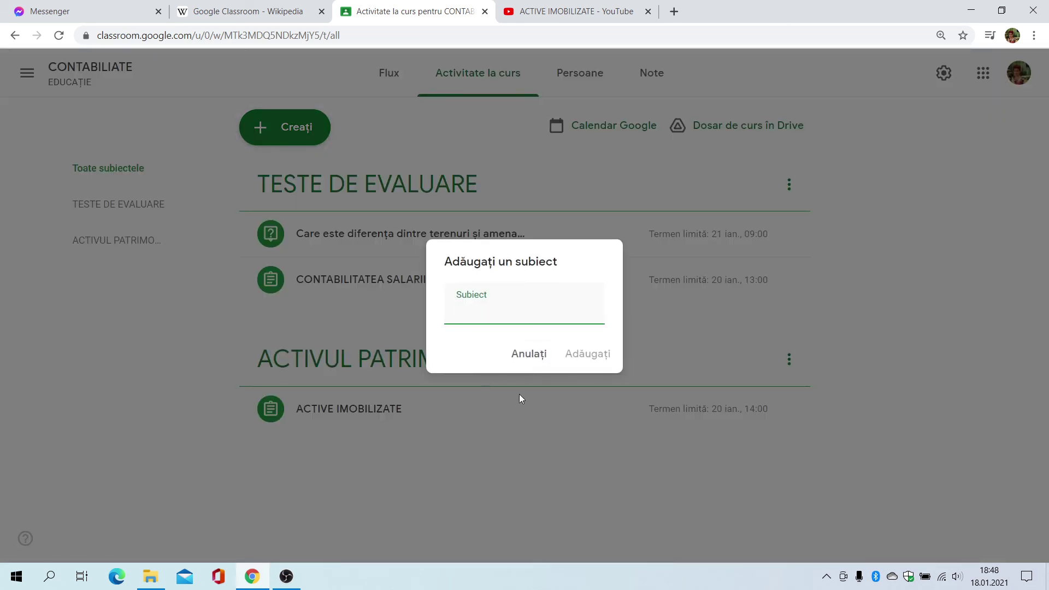
pyautogui.write('ACTIE CIRCULA')
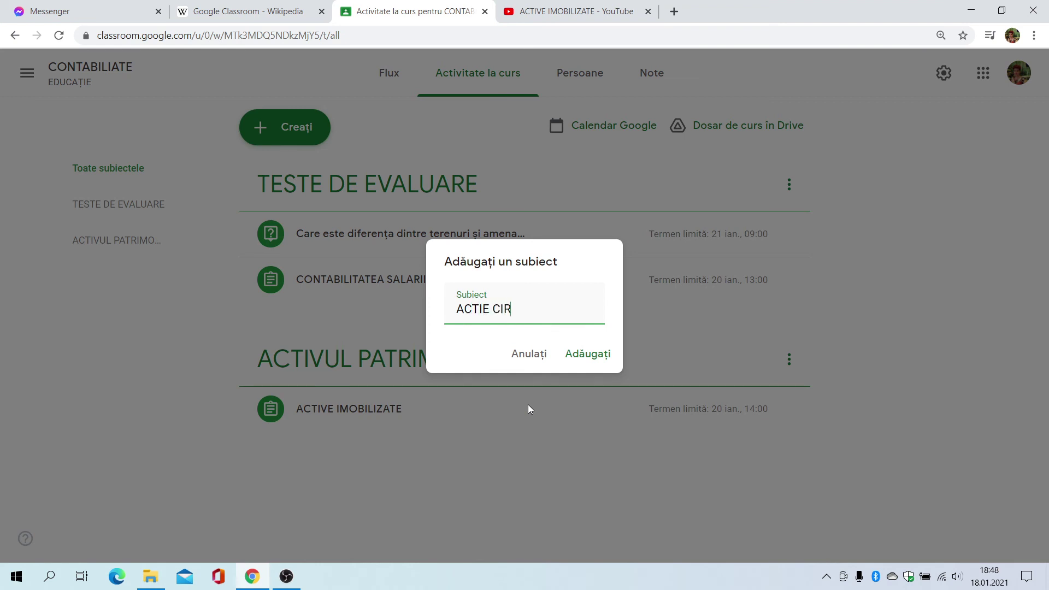
pyautogui.write('NTE')
pyautogui.click(587, 358)
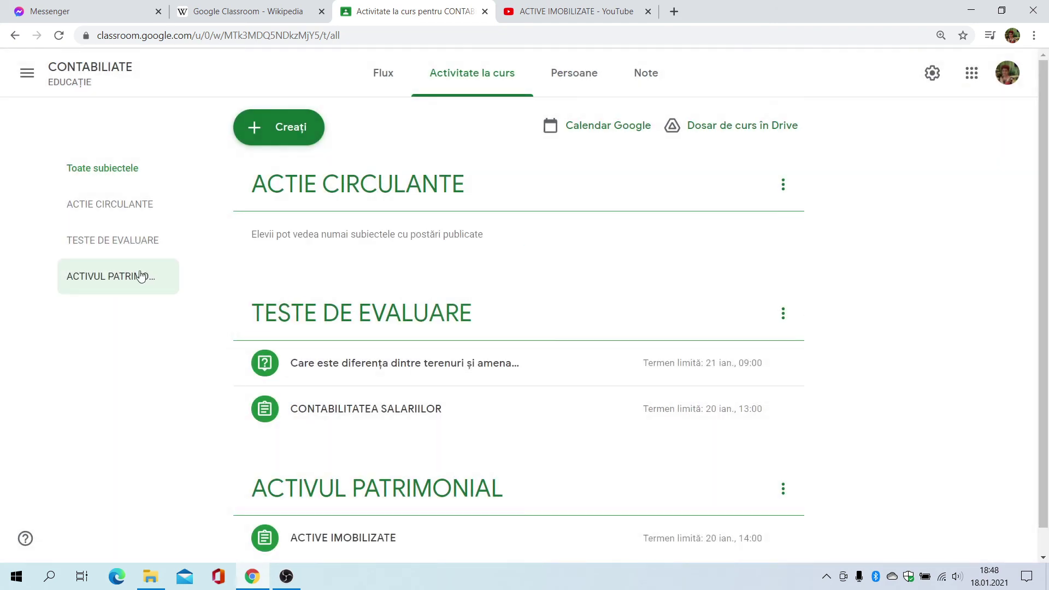
# Rename the topic ACTIE CIRCULANTE as ACTIVE CIRCULANTE.
pyautogui.click(145, 213)
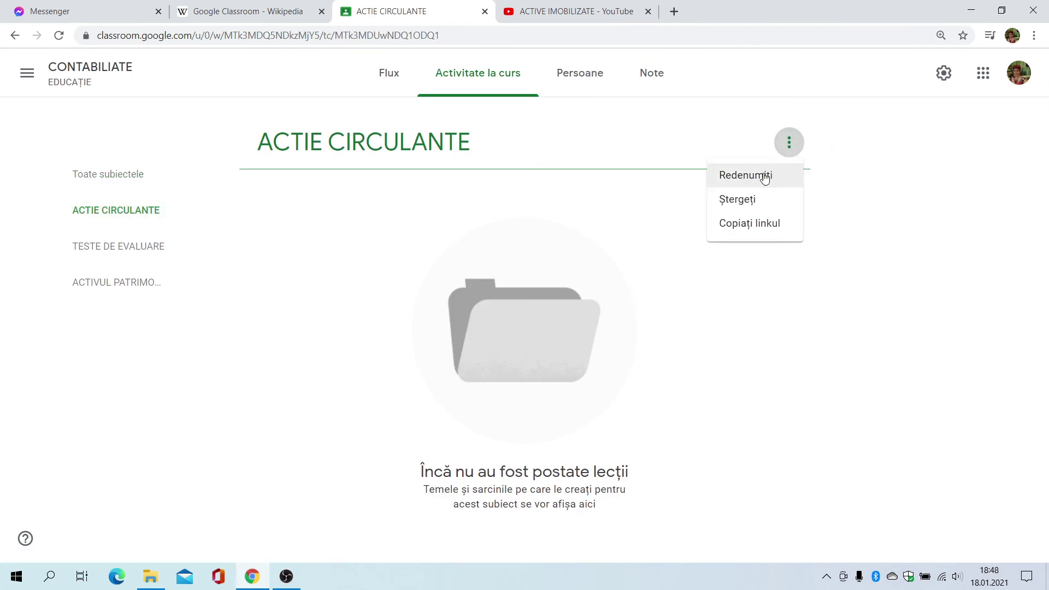
pyautogui.click(764, 176)
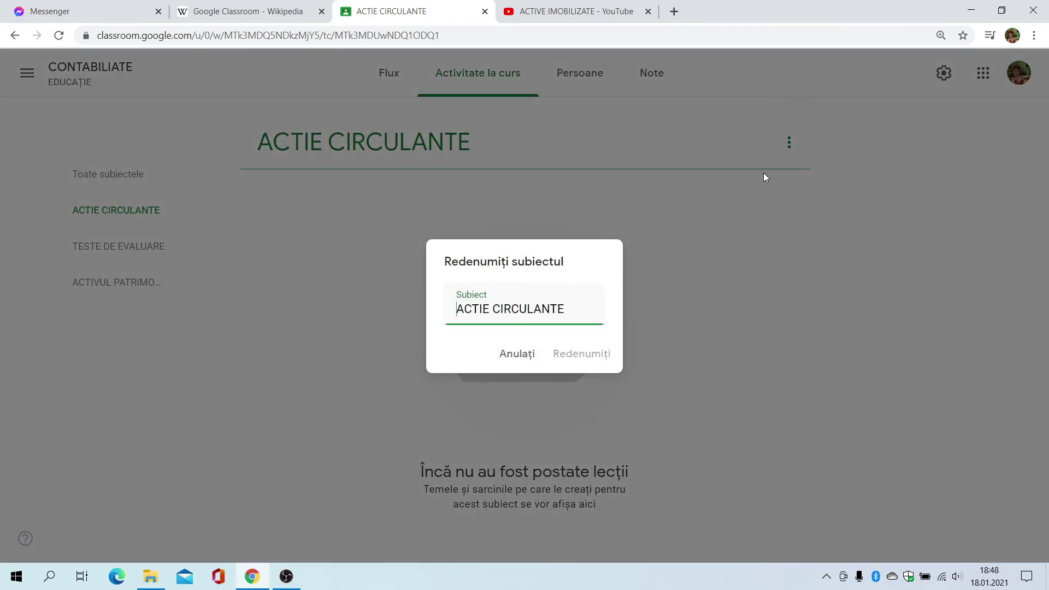
pyautogui.click(488, 312)
pyautogui.write('V')
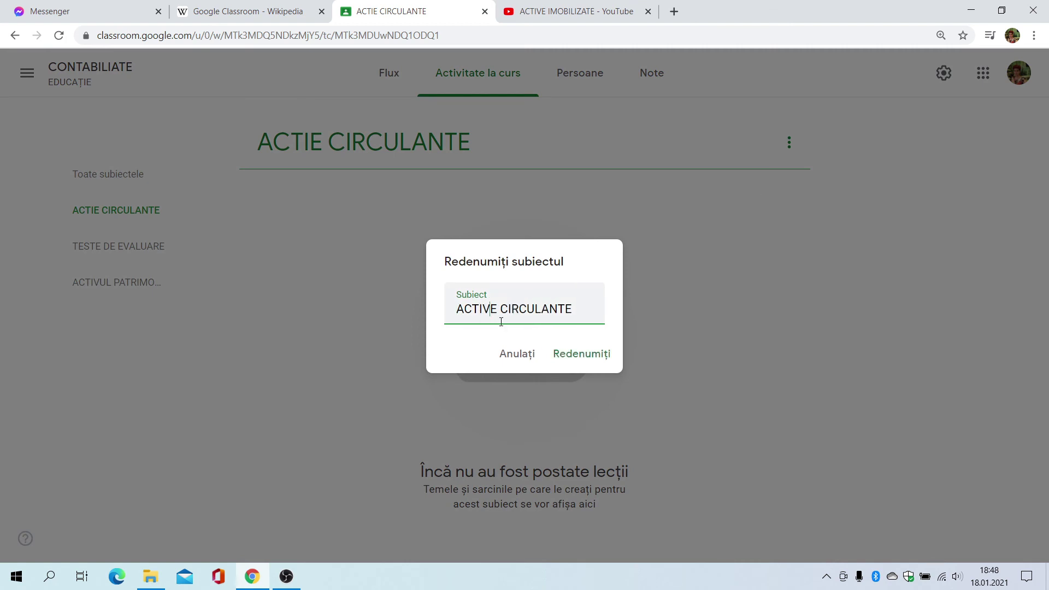
pyautogui.click(577, 353)
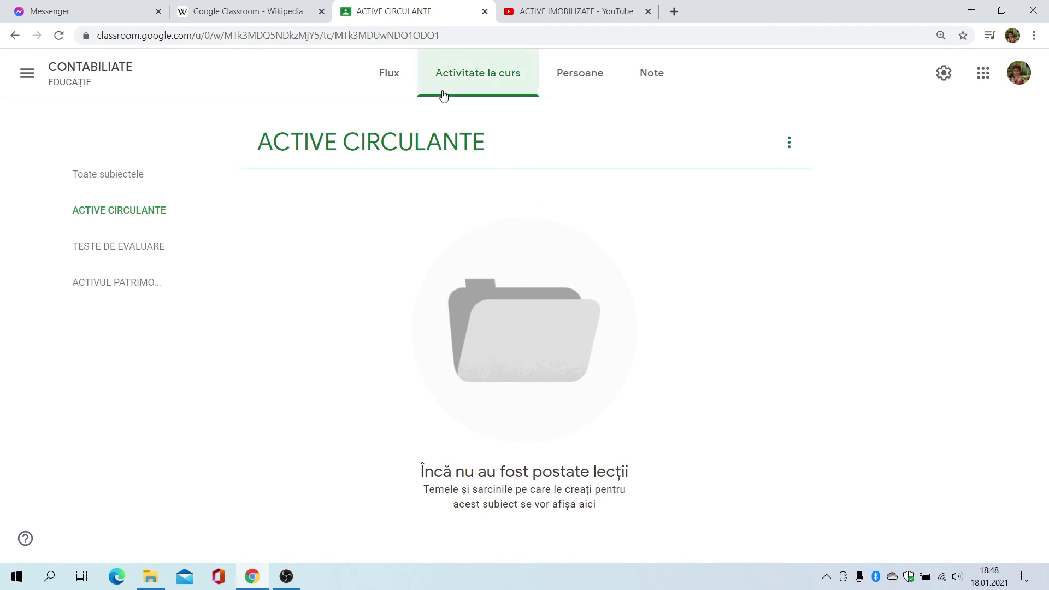
# Review the posts in the class stream and examine the attachment options for a new class announcement.
pyautogui.click(386, 79)
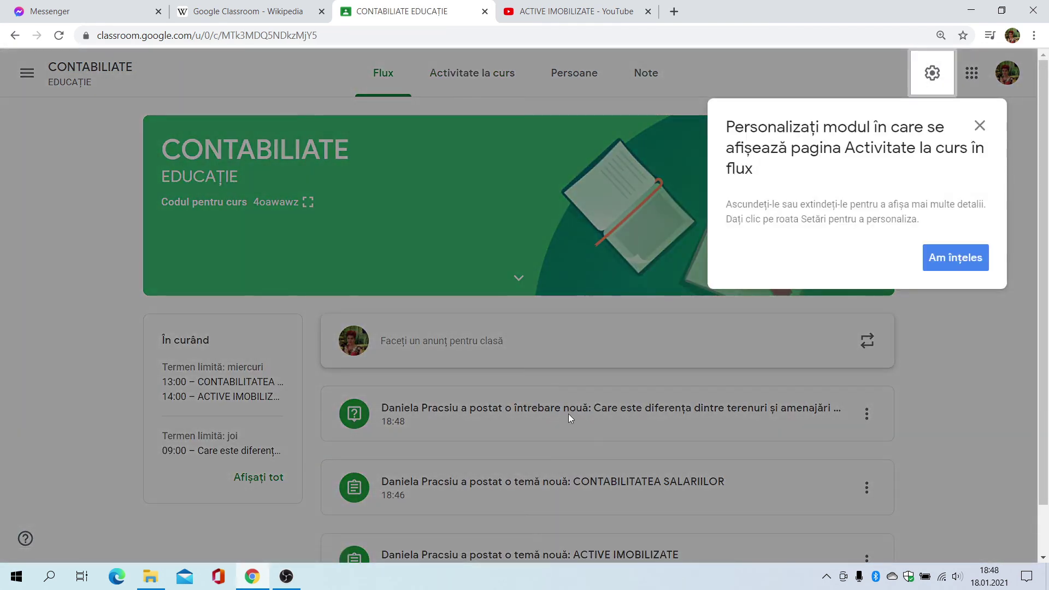
pyautogui.click(956, 258)
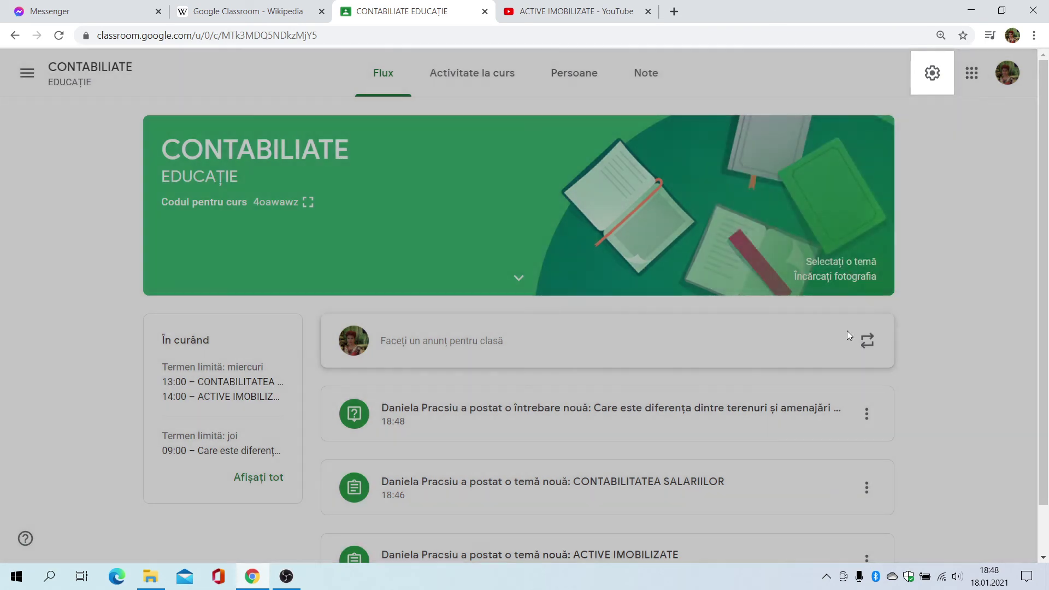
pyautogui.scroll(-1, 585, 423)
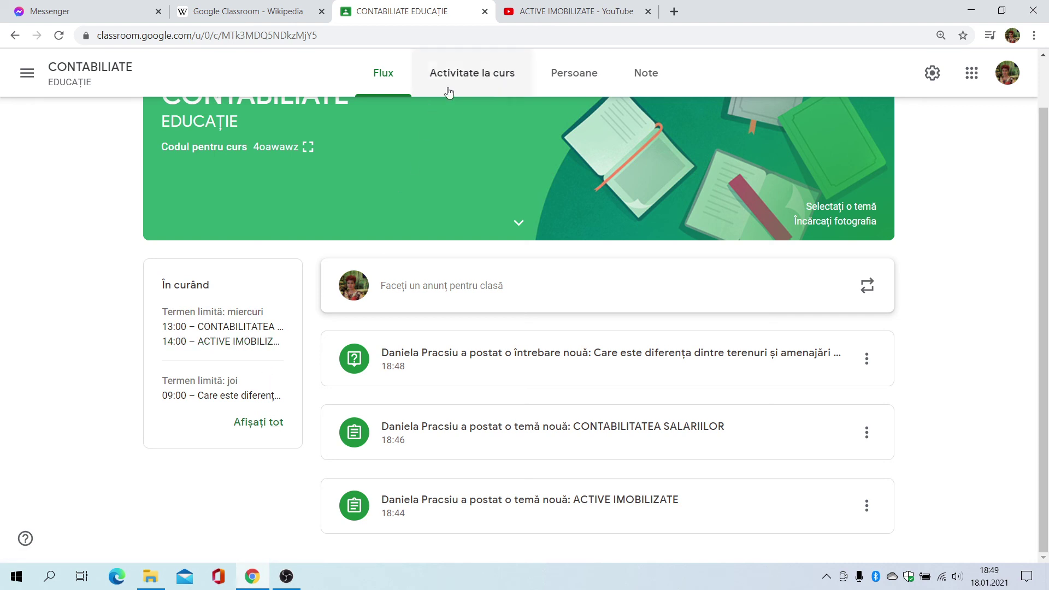
pyautogui.click(417, 298)
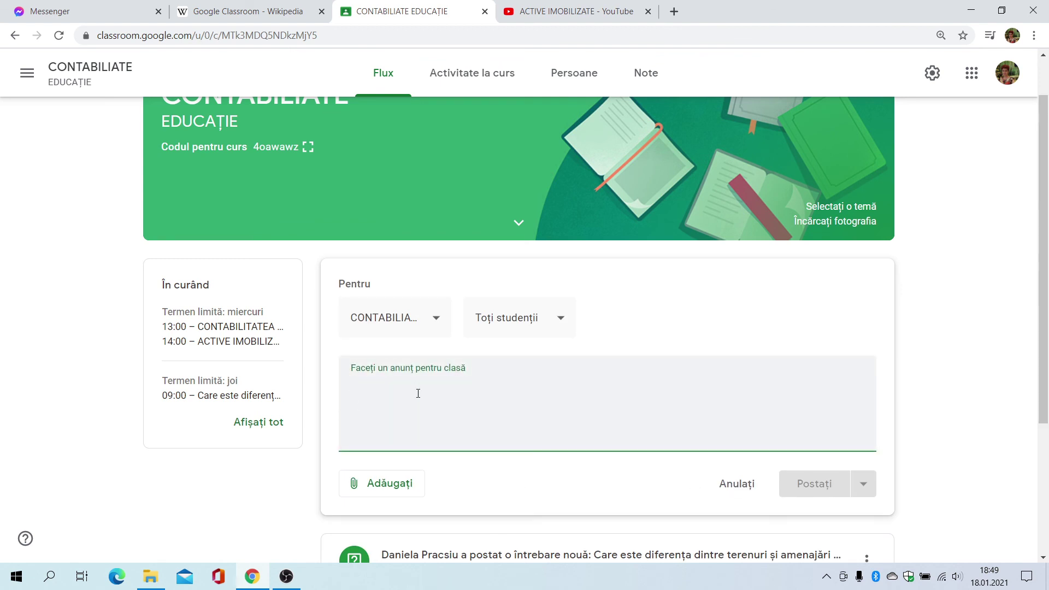
pyautogui.click(389, 484)
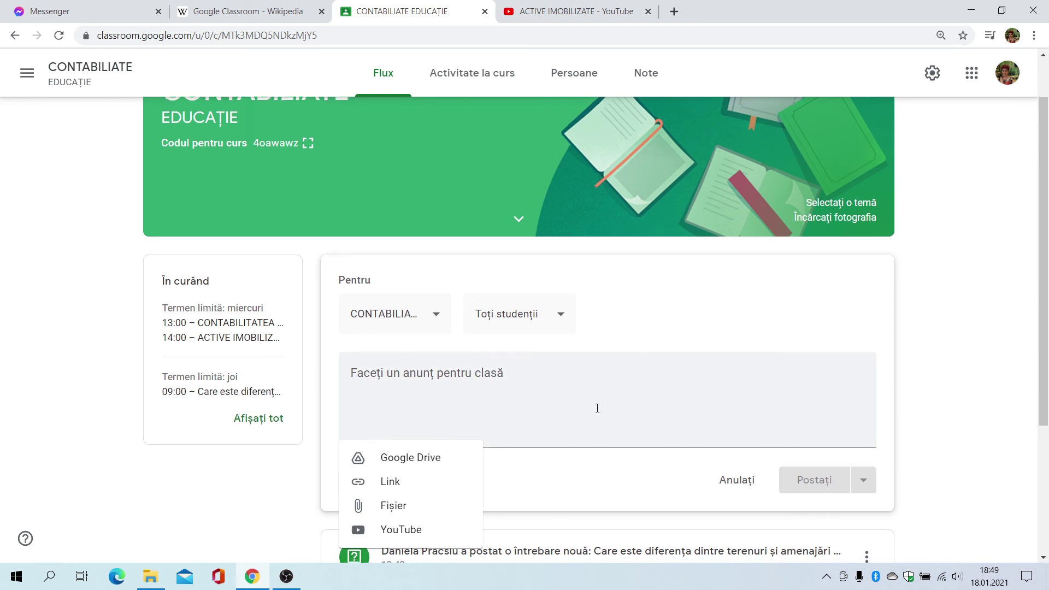
pyautogui.scroll(-1, 597, 408)
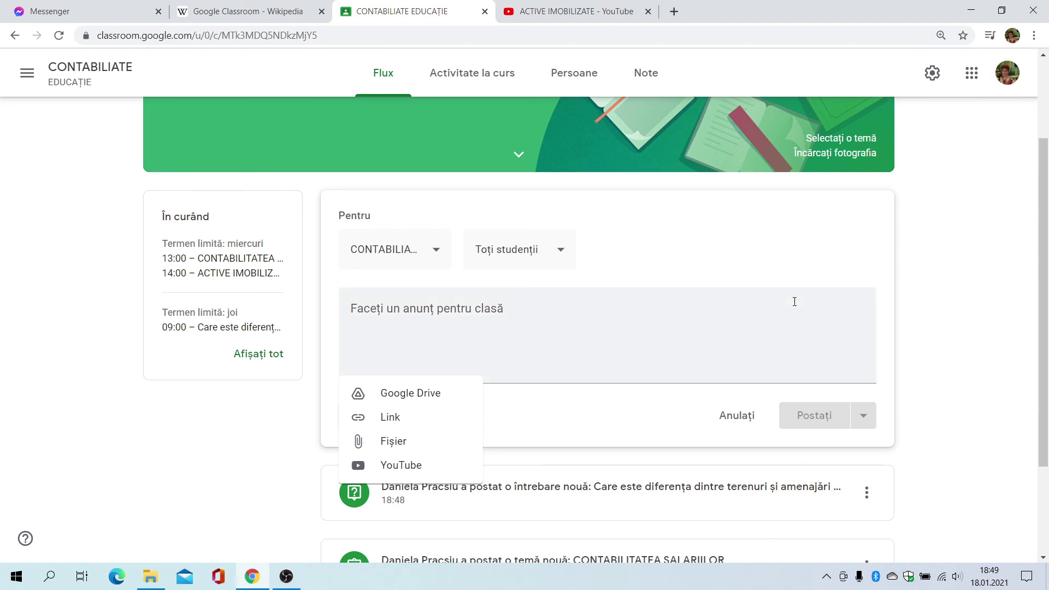
pyautogui.click(946, 487)
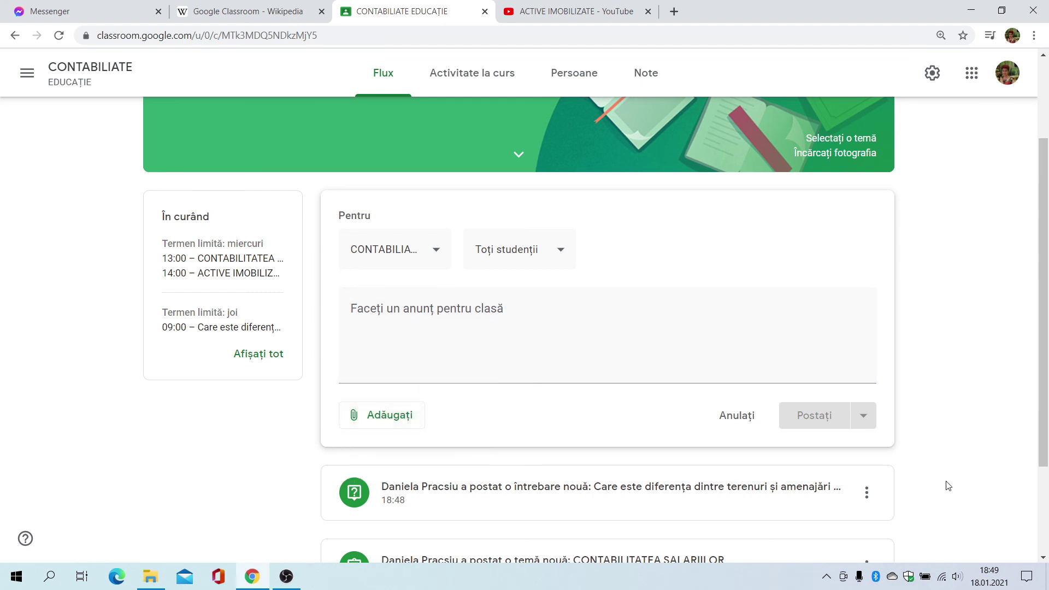
# View the course's grades page, dismissing its grading tip, and return to the class stream.
pyautogui.click(639, 79)
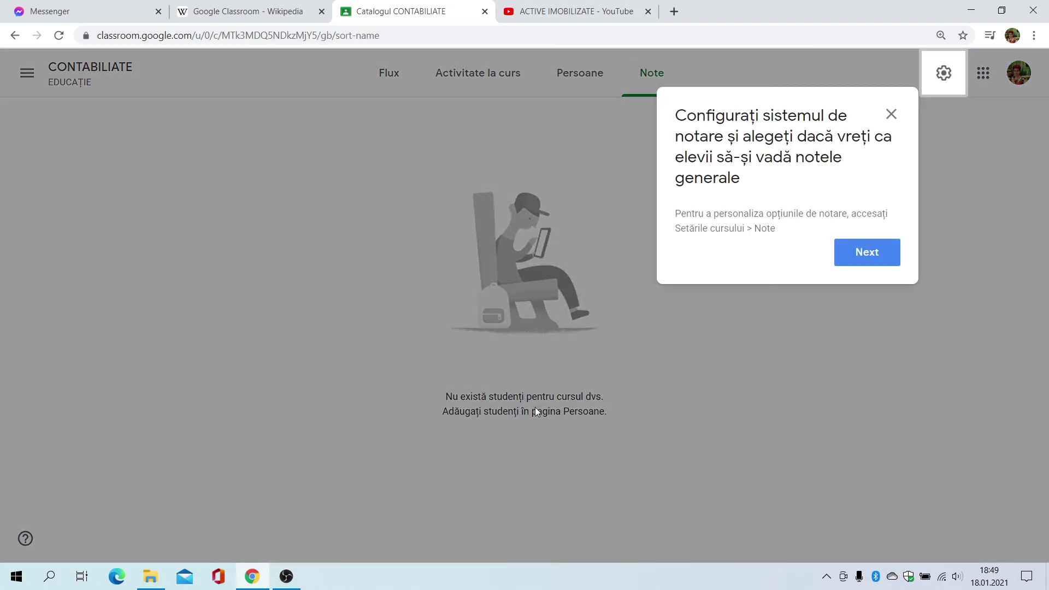
pyautogui.click(877, 258)
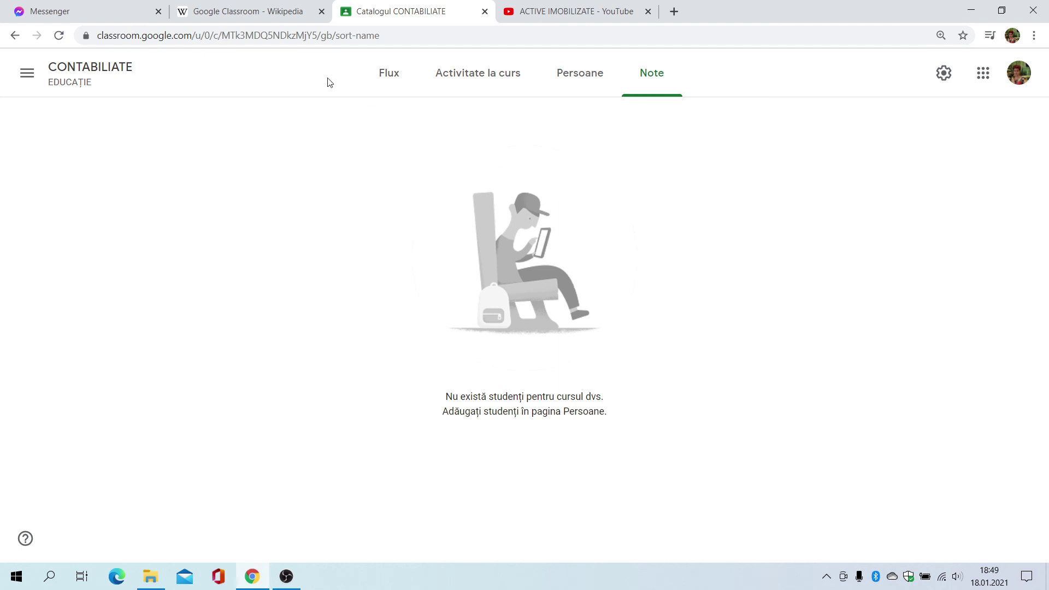
pyautogui.click(395, 83)
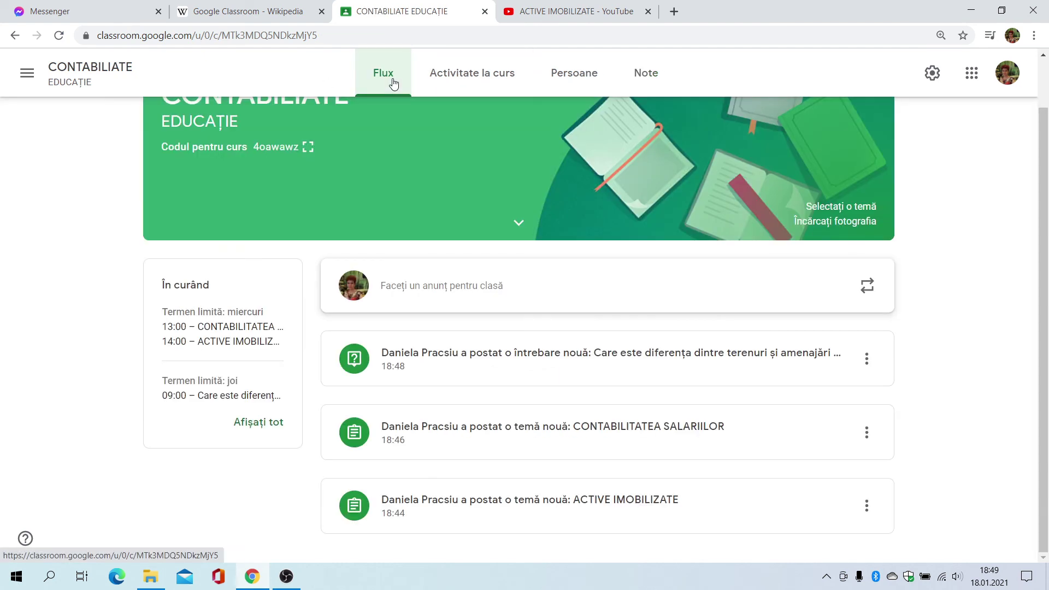